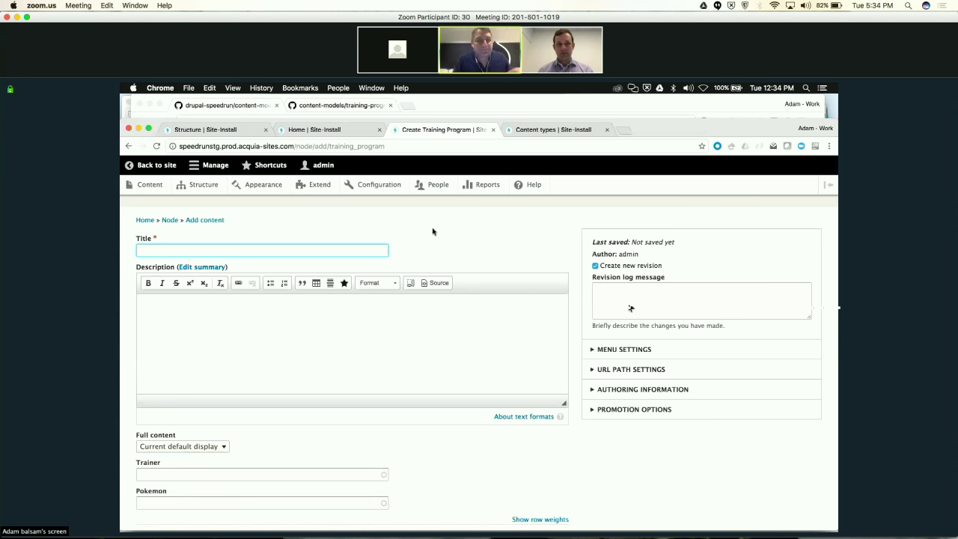
Focus the Title field on the shared Create Training Program form, then show all open windows
click(221, 248)
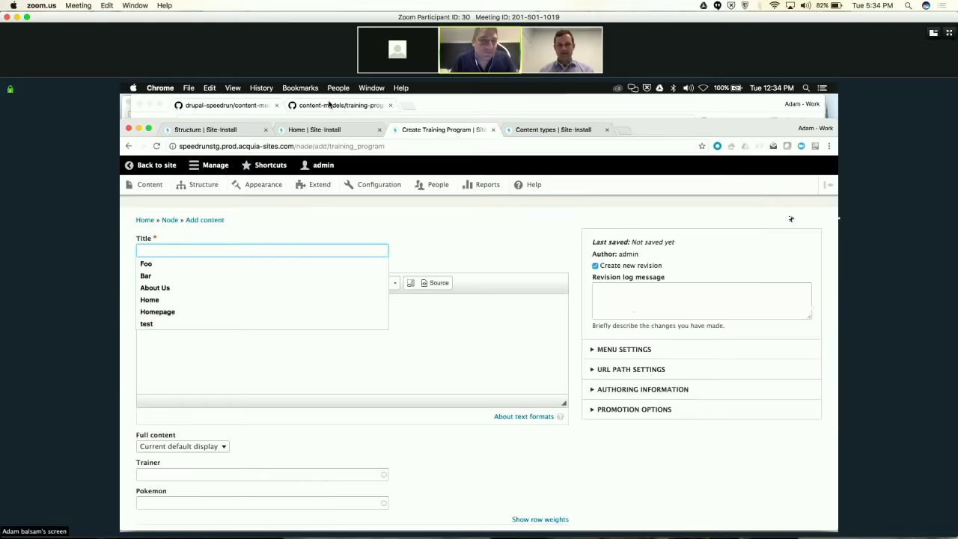
key(ctrl+Up)
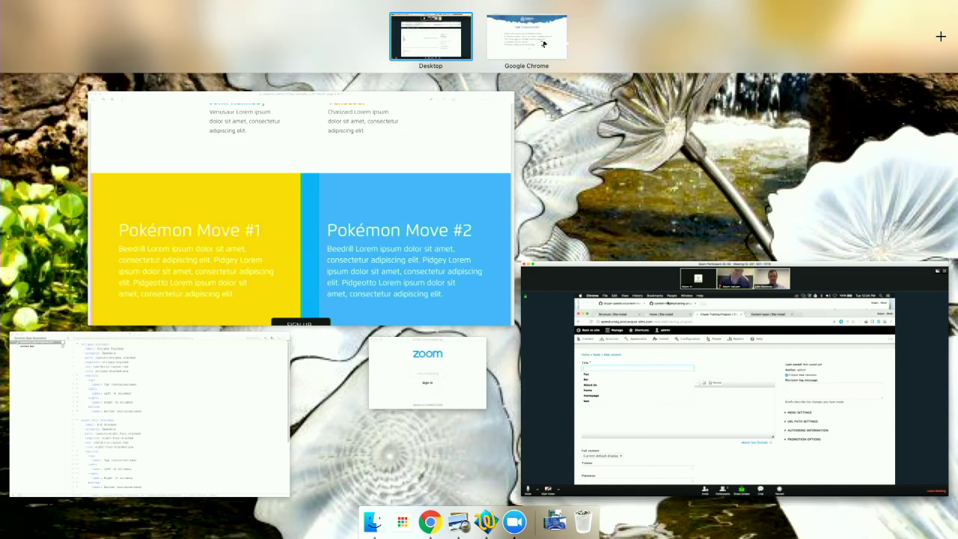
Exit the full-screen slideshow in Chrome and switch to the Site-Install tab
click(527, 44)
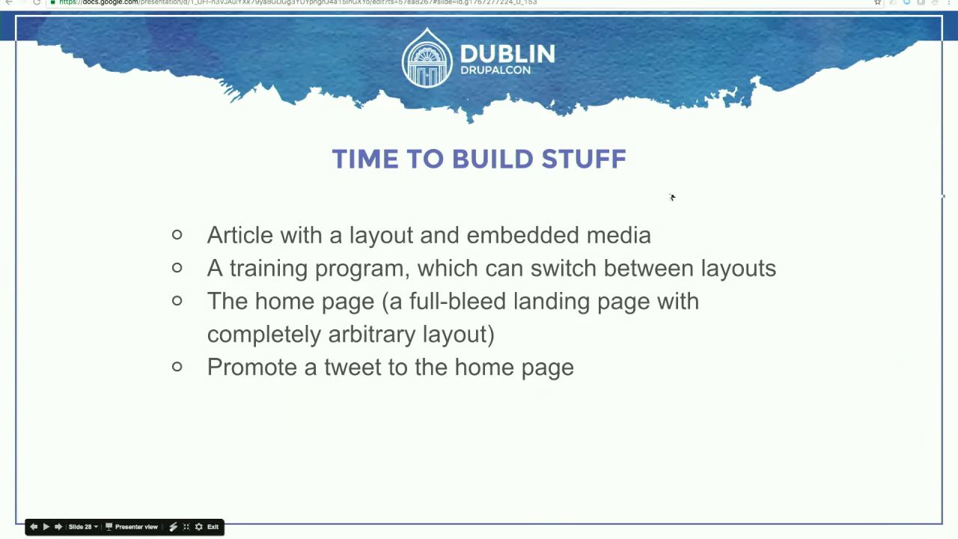
click(213, 527)
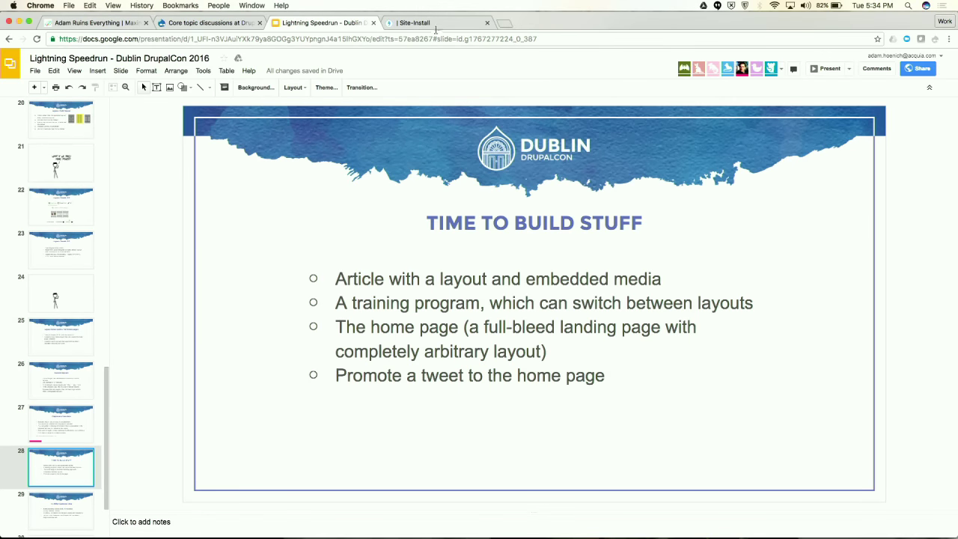
click(419, 22)
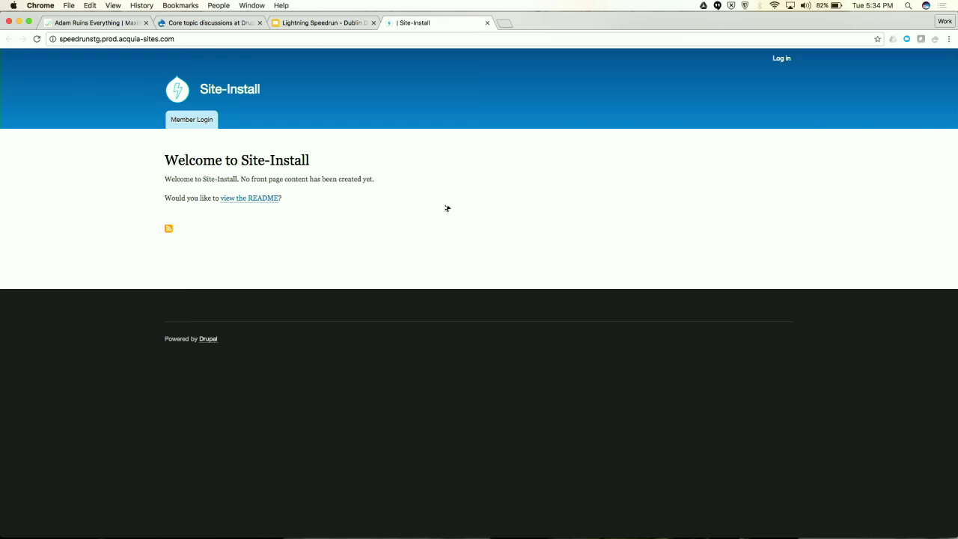
Reload the site to show the new theme, then go to /user/login
click(38, 39)
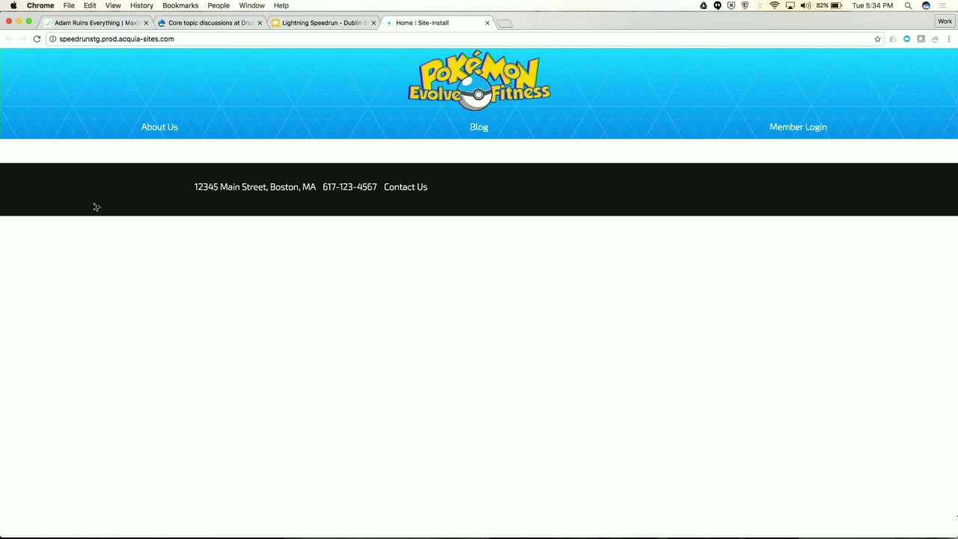
click(189, 39)
key(Right)
text(/user/oo)
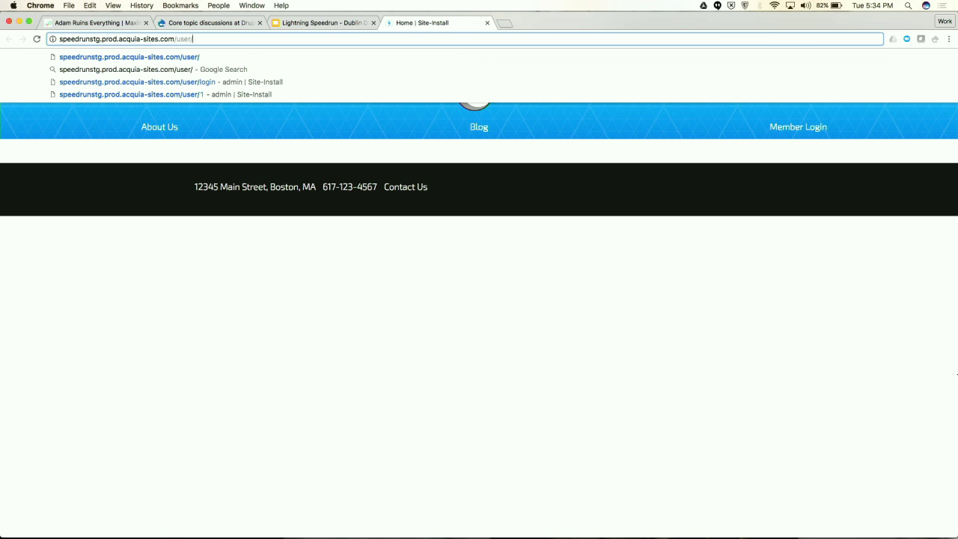
key(BackSpace)
key(BackSpace)
text(l)
key(Return)
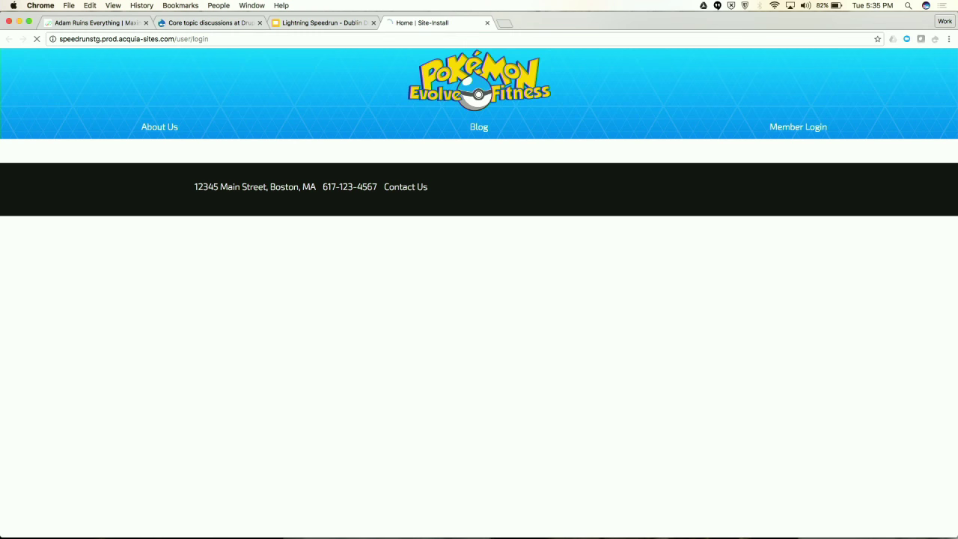
Log in with the admin username and the administrator password
text(admin)
key(Tab)
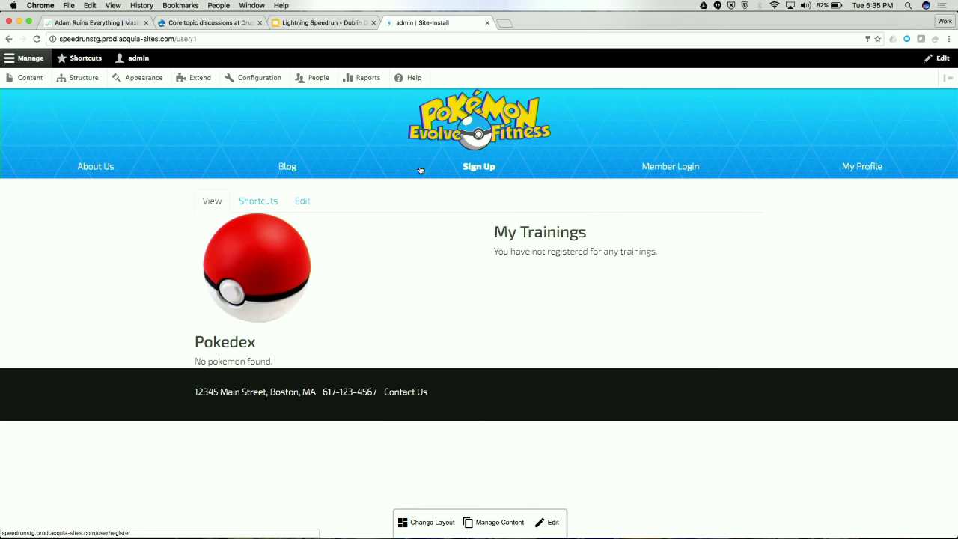
click(451, 129)
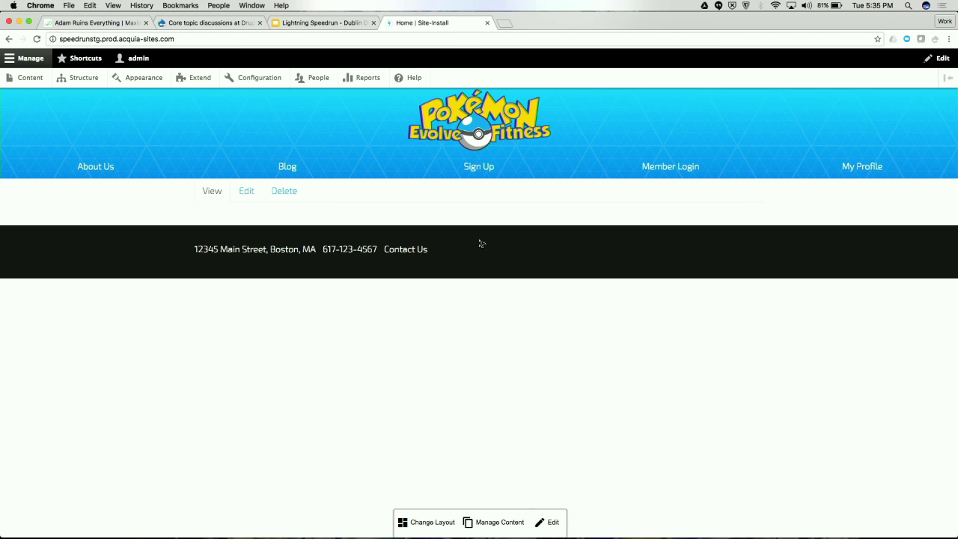
Switch the home page to the Speedrun 8/4 Stacked layout
click(439, 521)
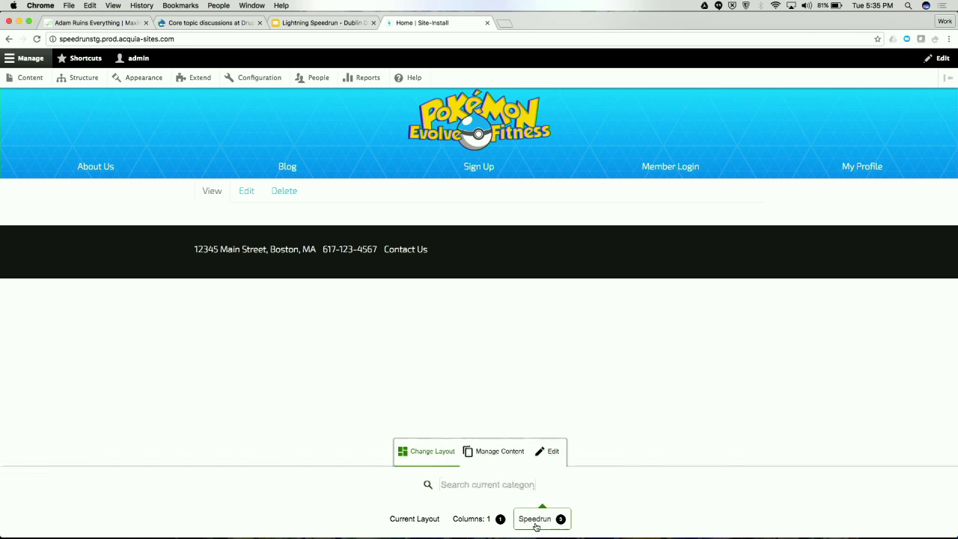
click(536, 522)
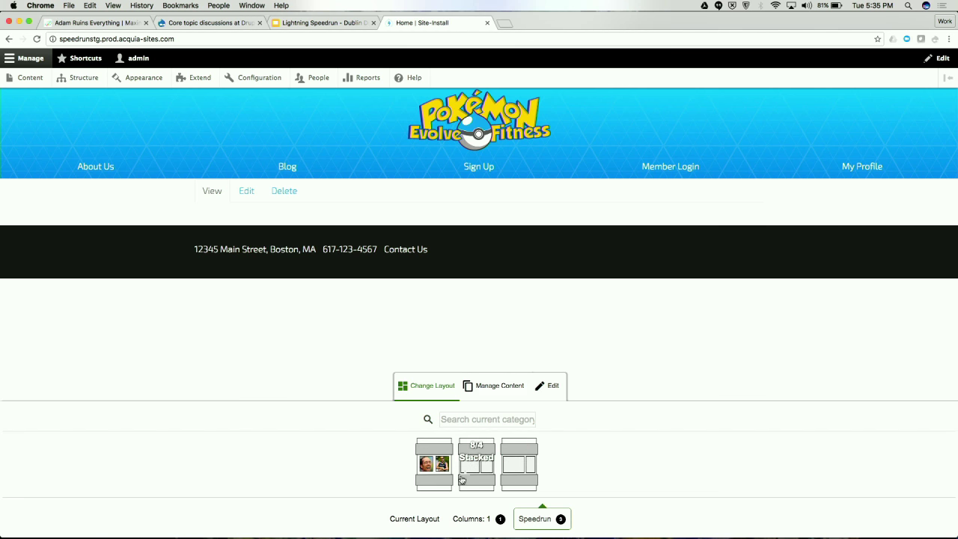
click(482, 480)
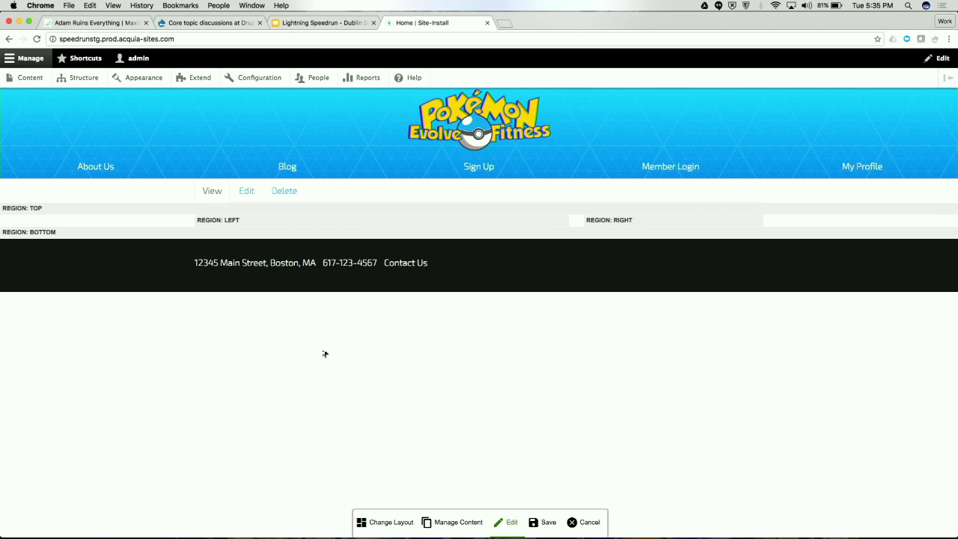
Place the custom Train With The Best block in the Top region with its title hidden
click(443, 521)
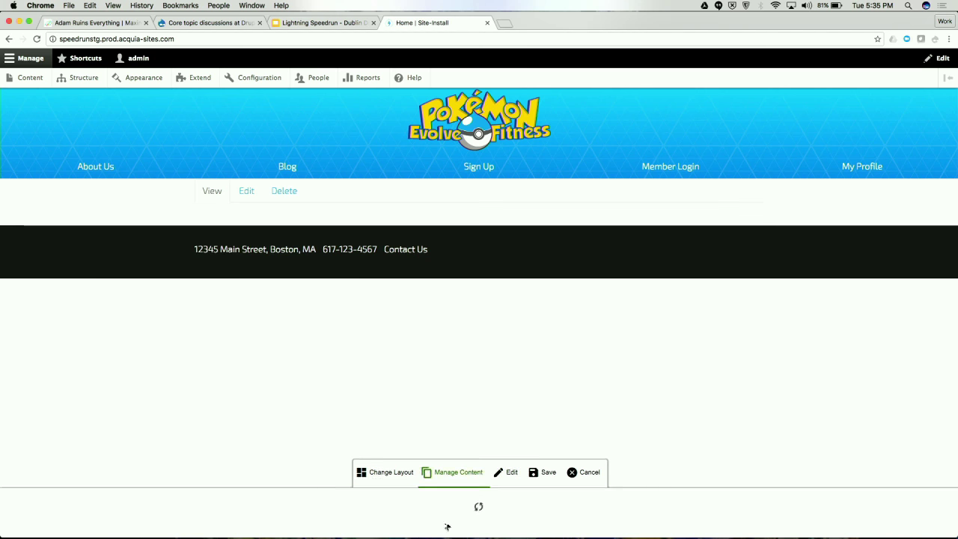
click(359, 515)
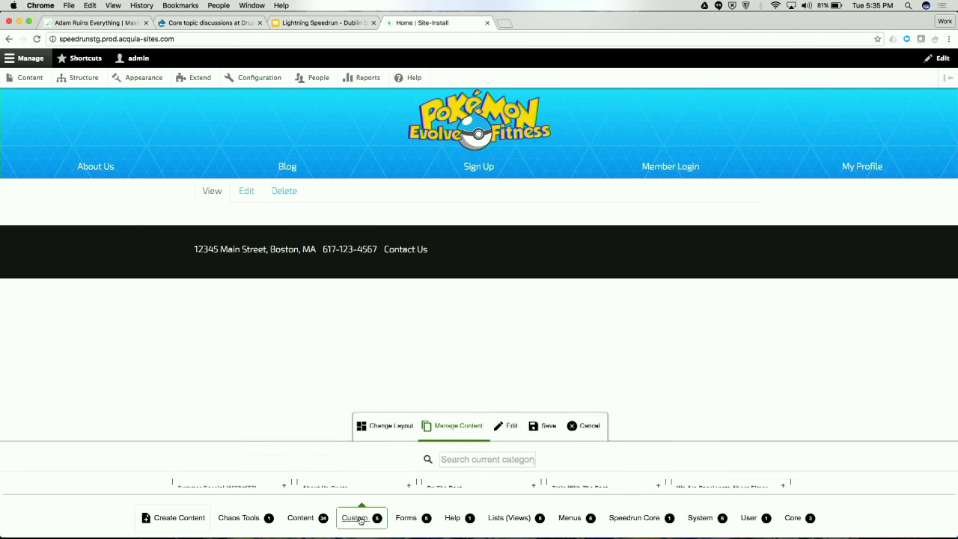
click(568, 479)
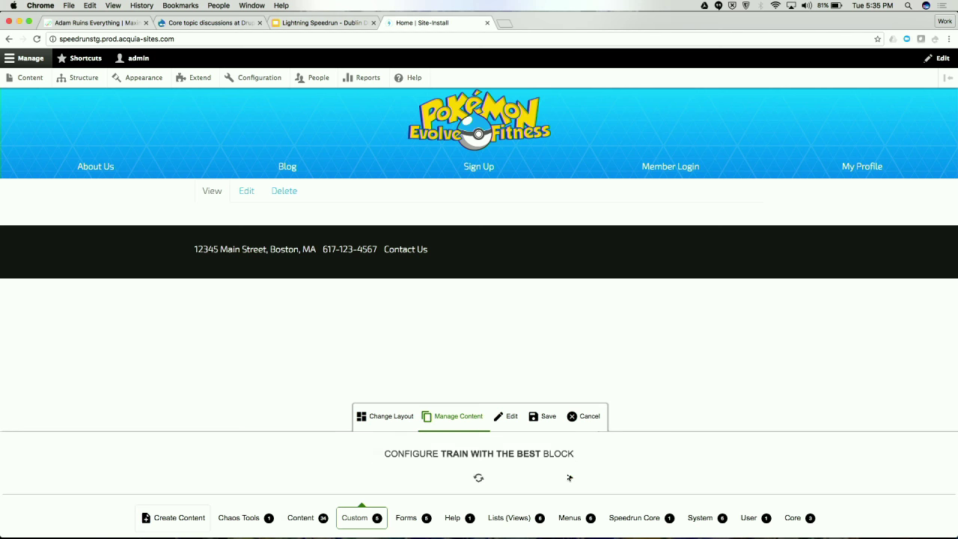
click(400, 420)
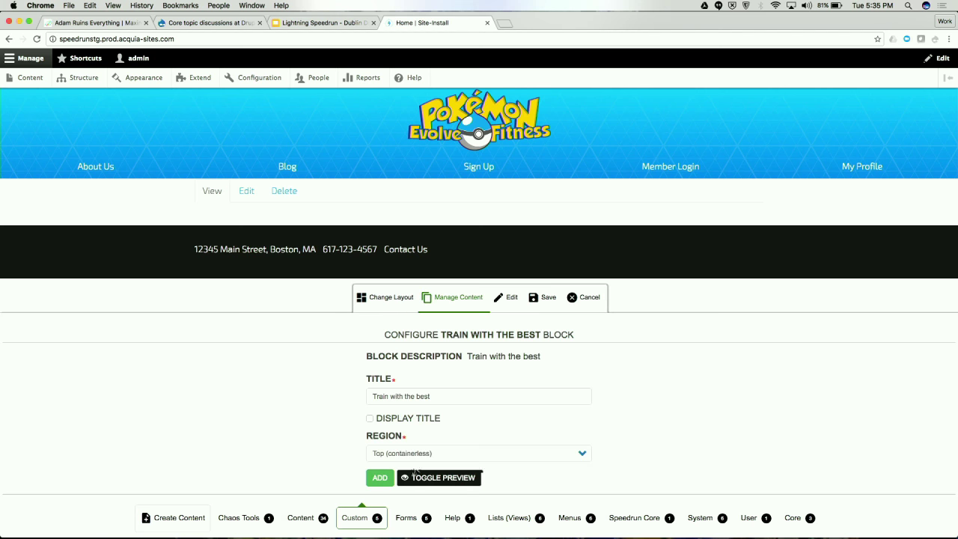
click(398, 454)
click(398, 454)
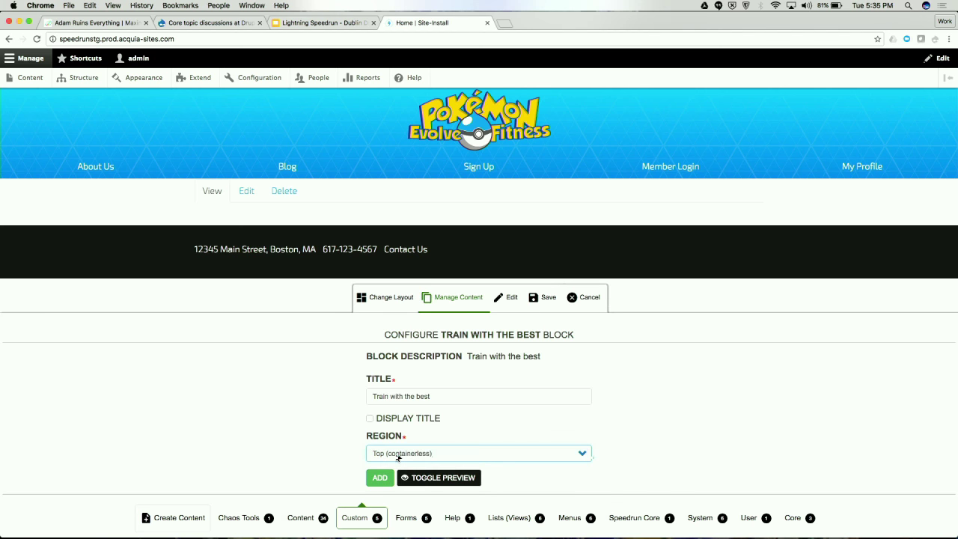
click(376, 477)
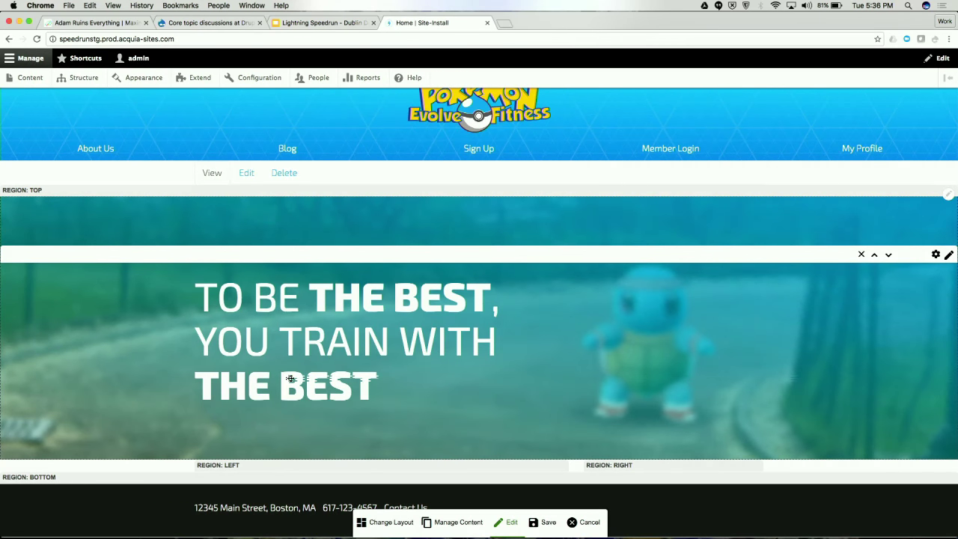
Try dragging the hero block into other regions of the layout
mouse_move(412, 394)
drag(546, 203, 516, 484)
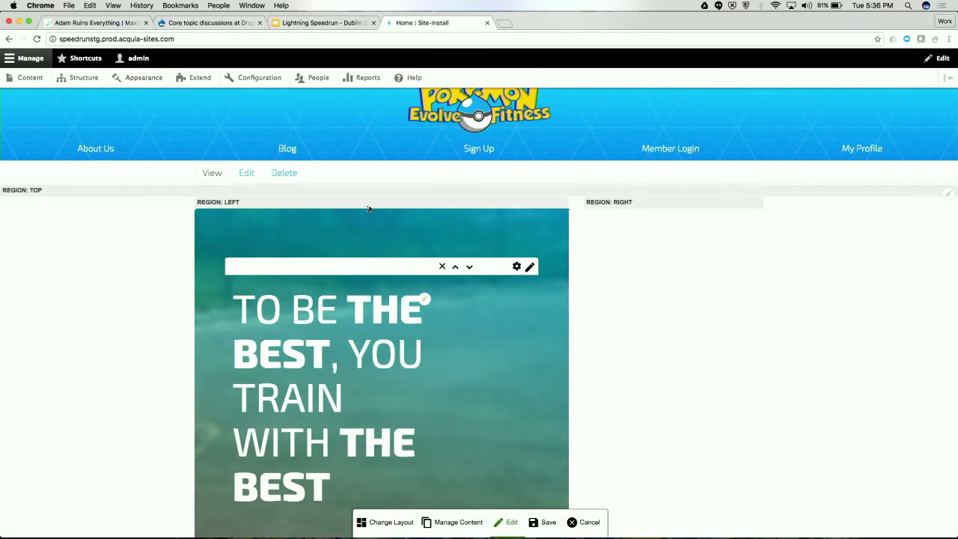
drag(513, 220, 549, 205)
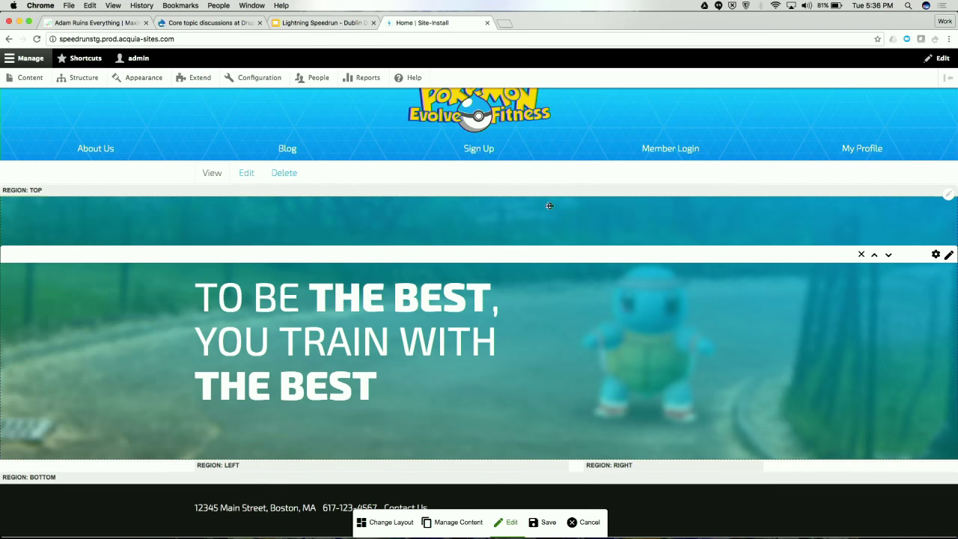
Add the Be The Best block to the page with its title hidden
click(458, 522)
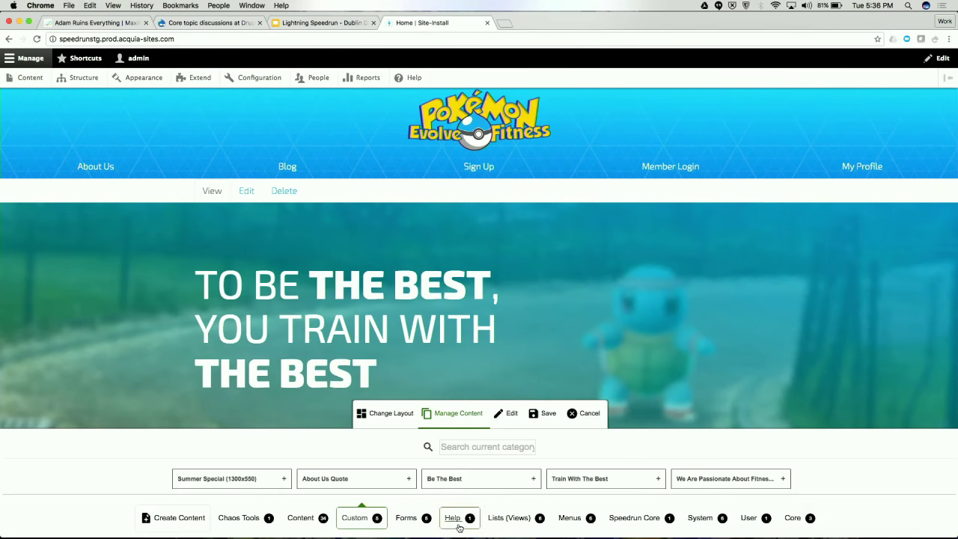
click(471, 481)
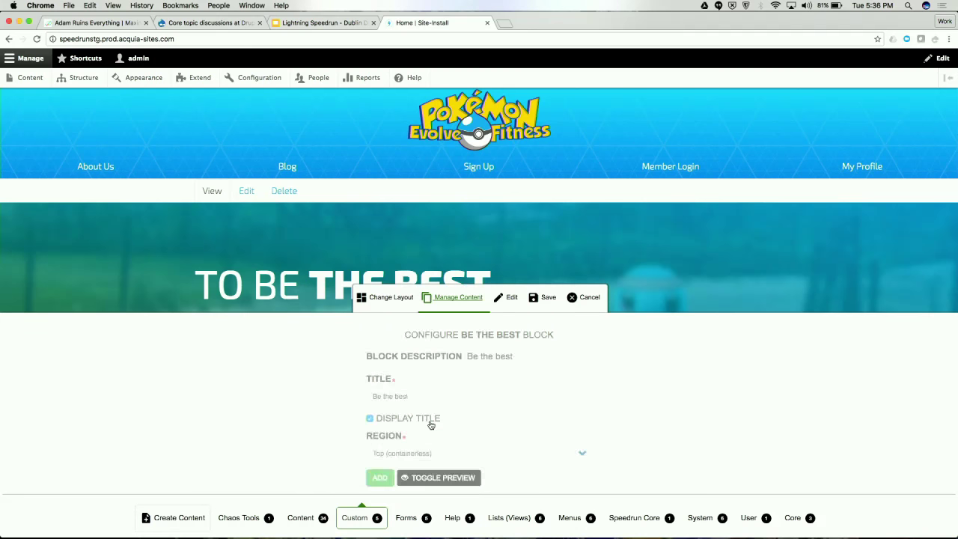
click(394, 423)
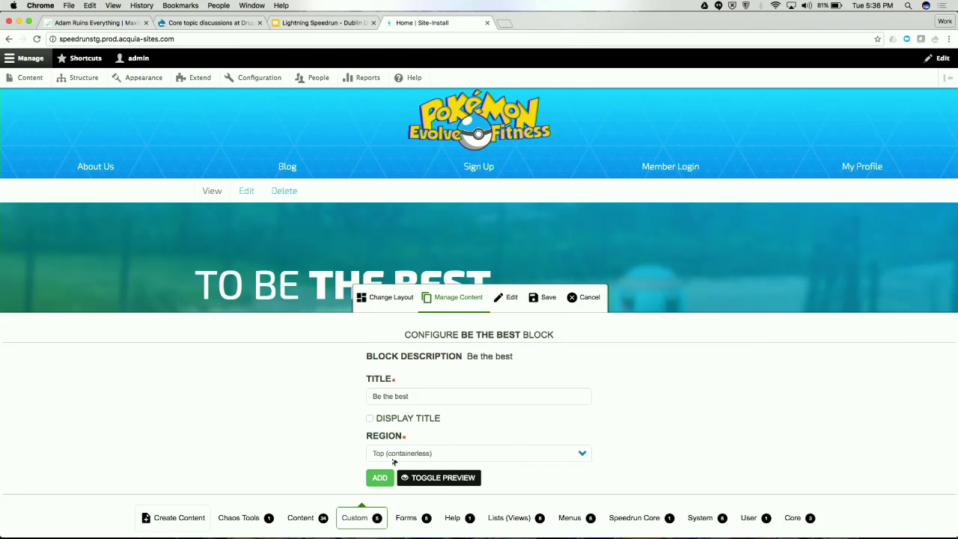
click(381, 478)
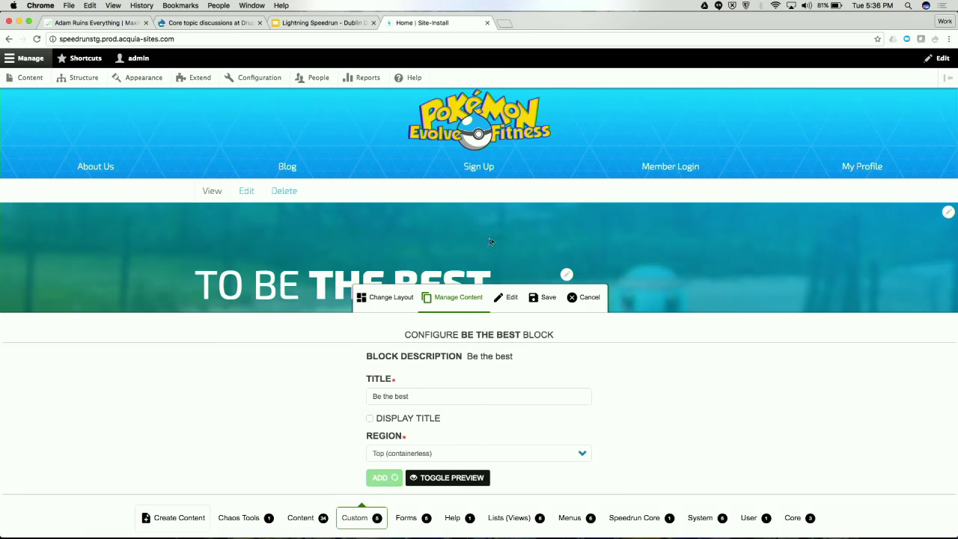
scroll(472, 225, down, 5)
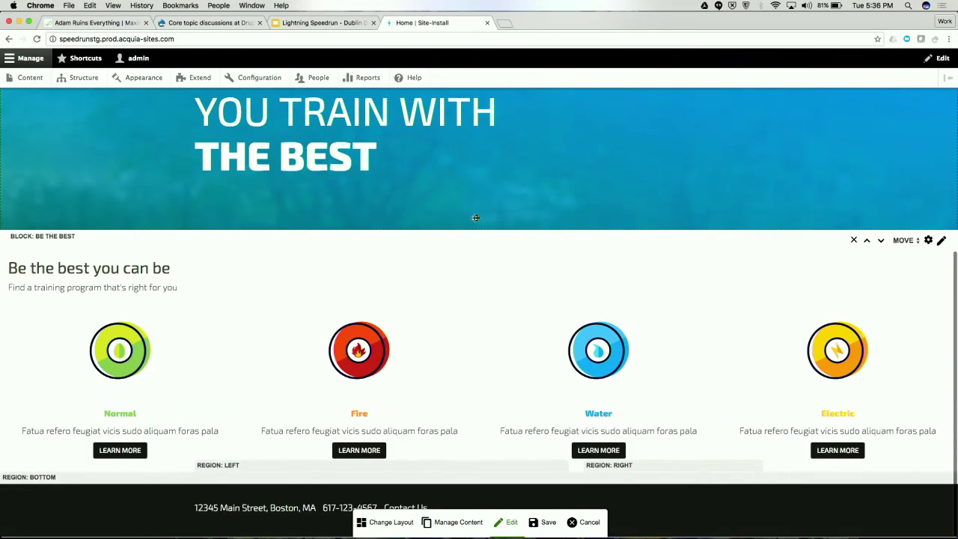
Add the Summer Special (1300x550) block with its title hidden
click(453, 521)
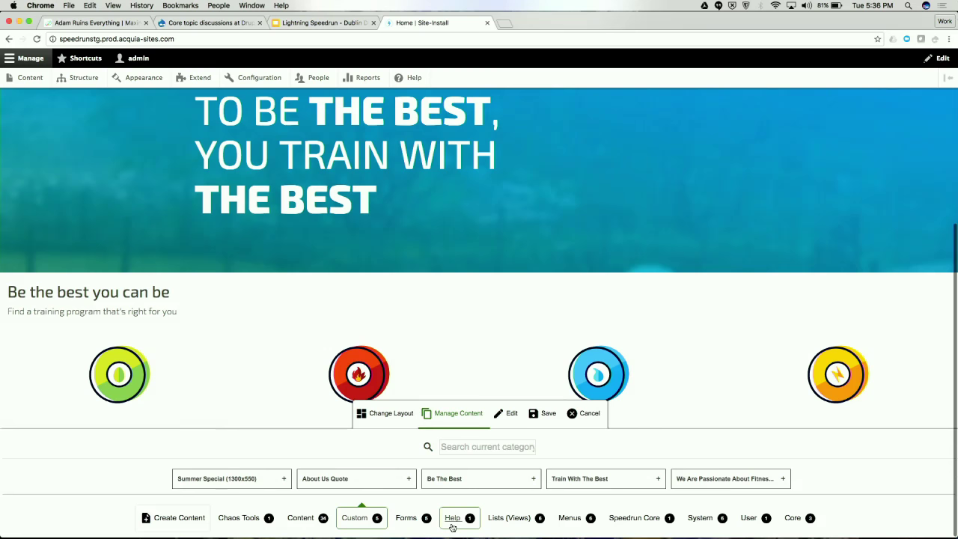
click(270, 482)
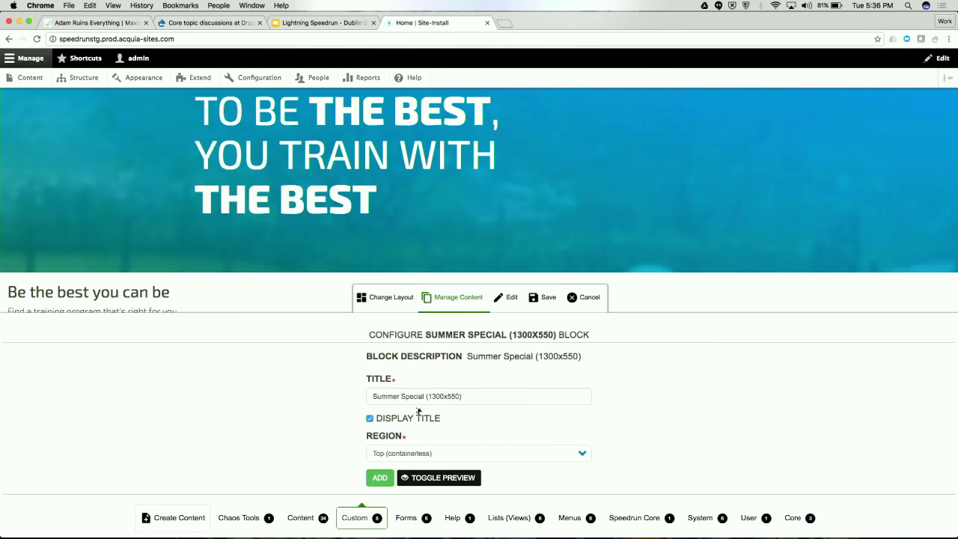
click(408, 421)
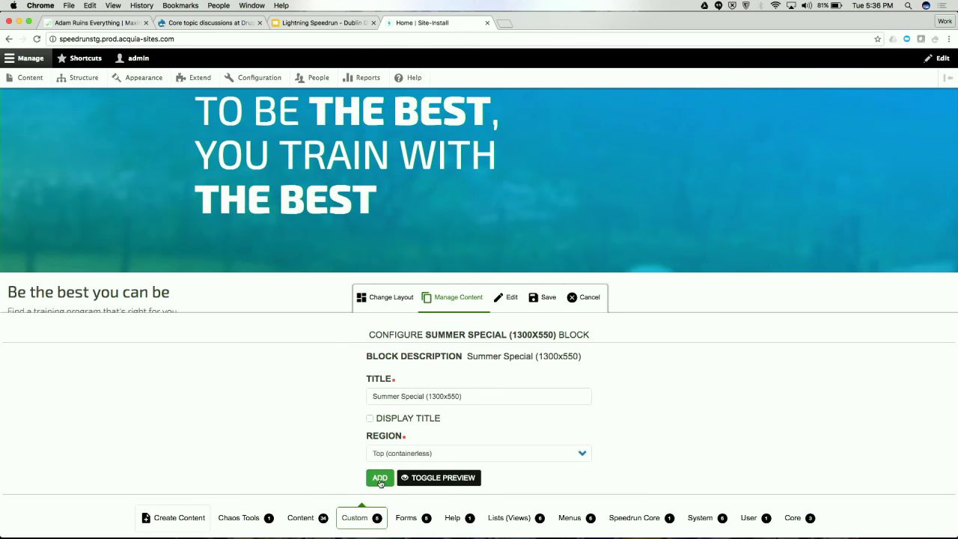
click(380, 478)
scroll(354, 313, down, 5)
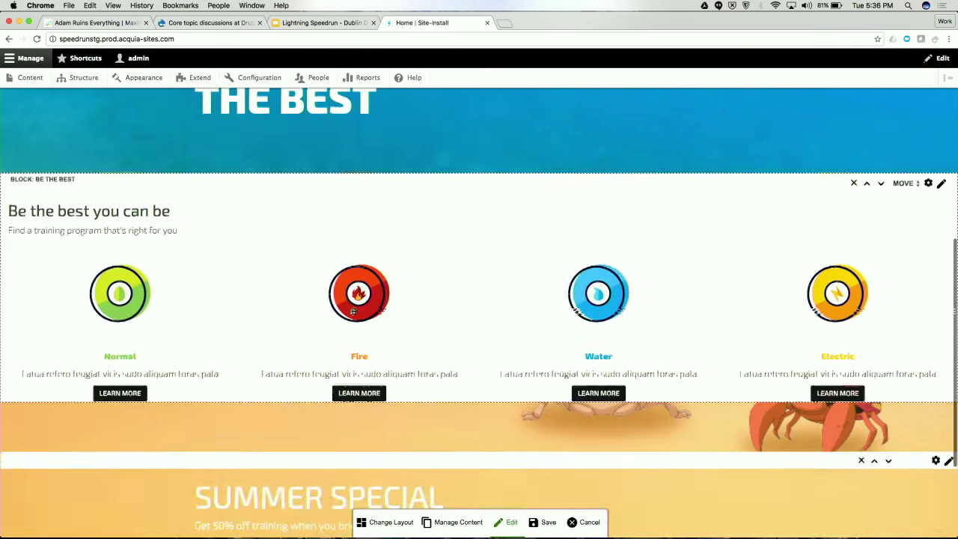
scroll(354, 311, up, 8)
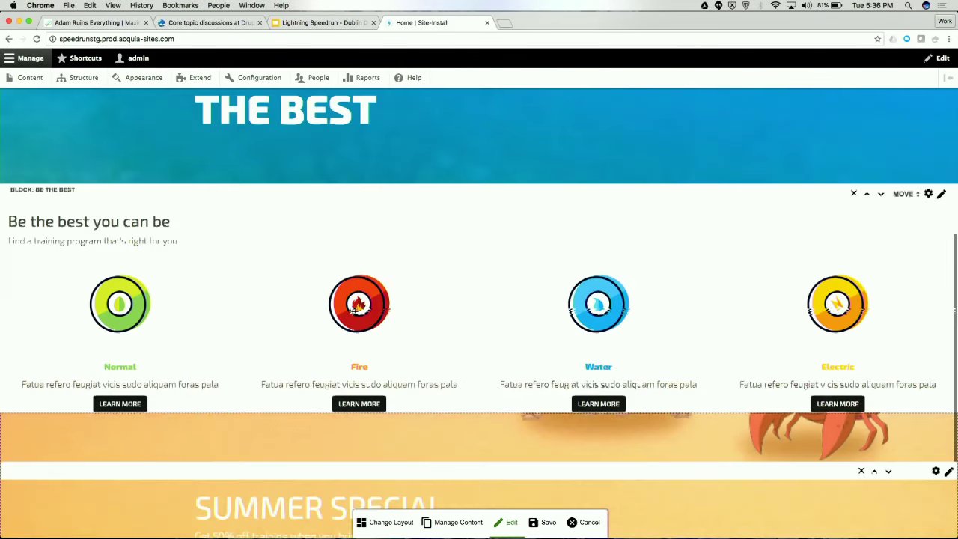
scroll(354, 311, down, 6)
Move the Summer Special banner below the 'Be the best you can be' block
drag(400, 378, 900, 203)
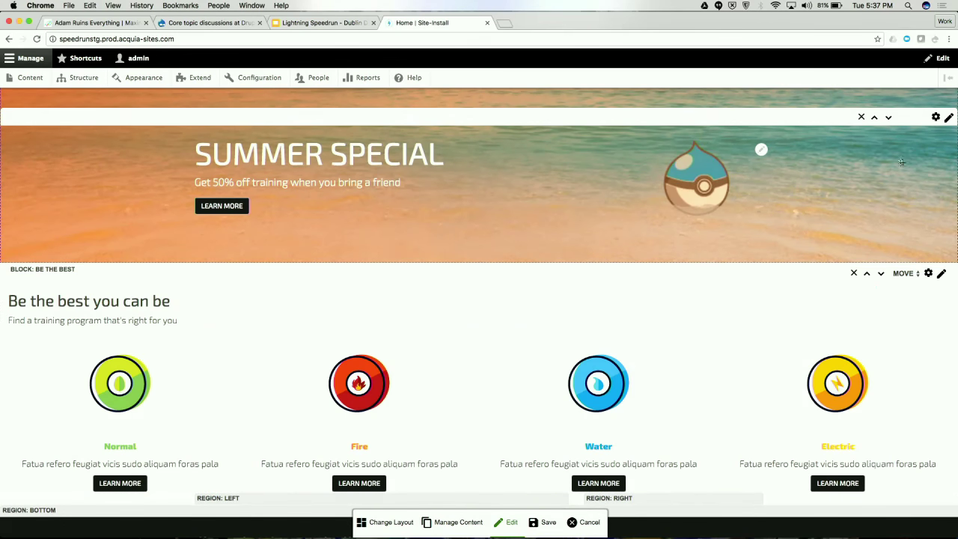
click(888, 117)
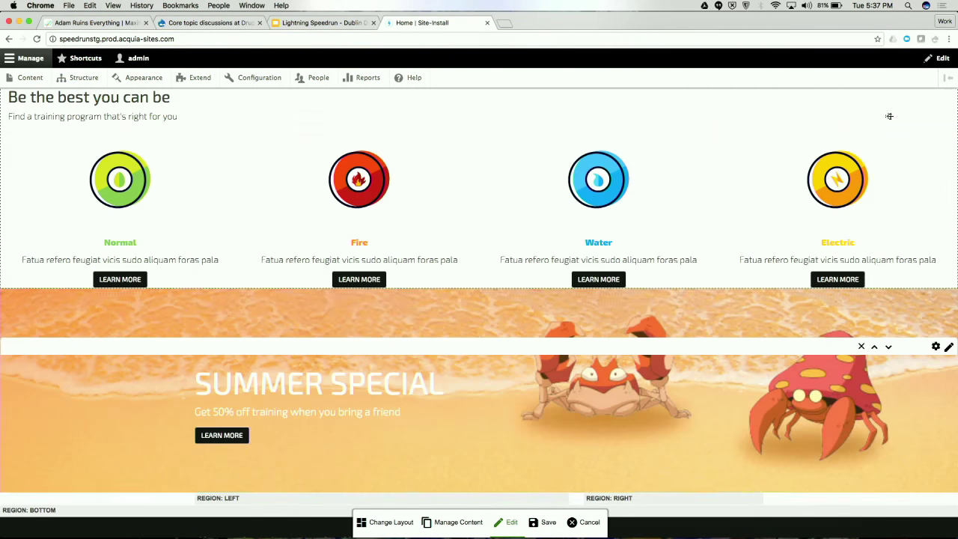
scroll(648, 306, down, 1)
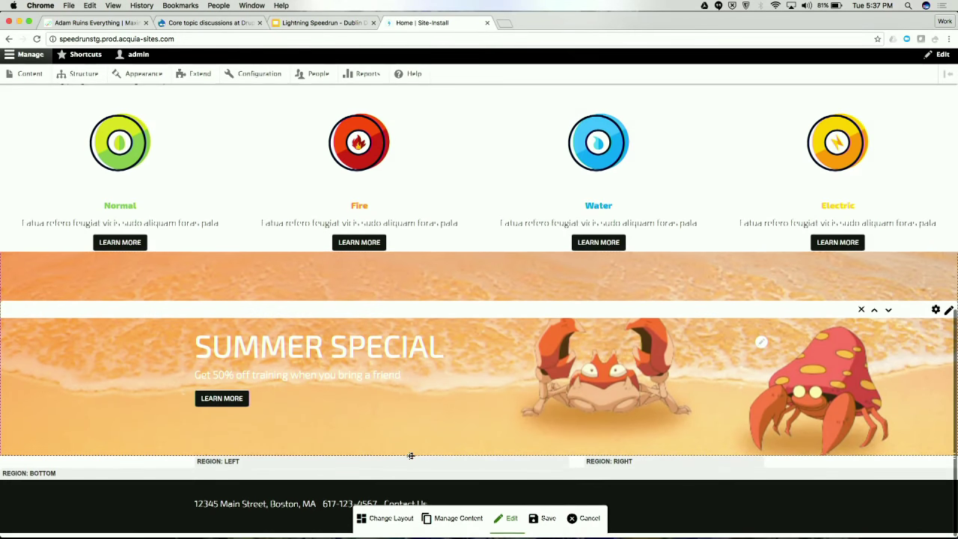
click(449, 522)
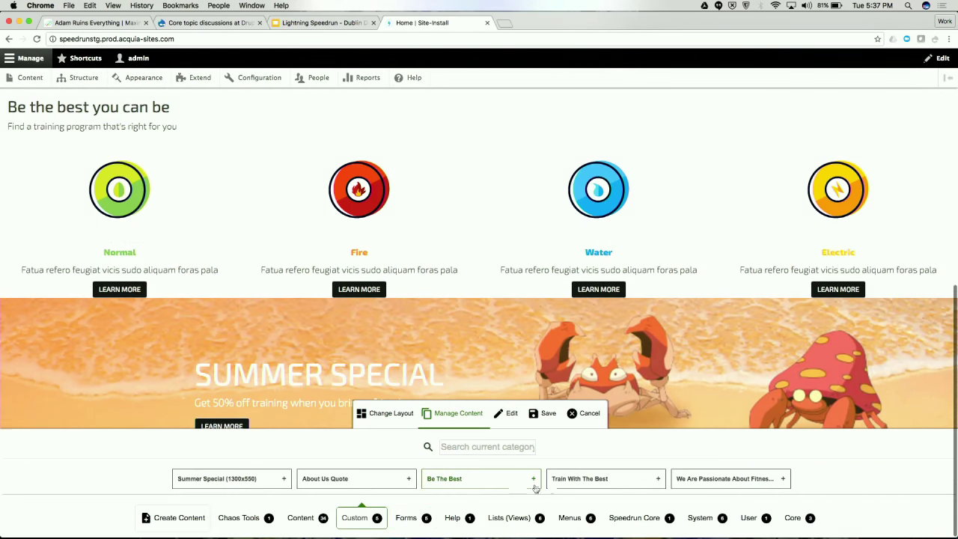
Add the Blog list block to the Left (8 columns) region
click(510, 519)
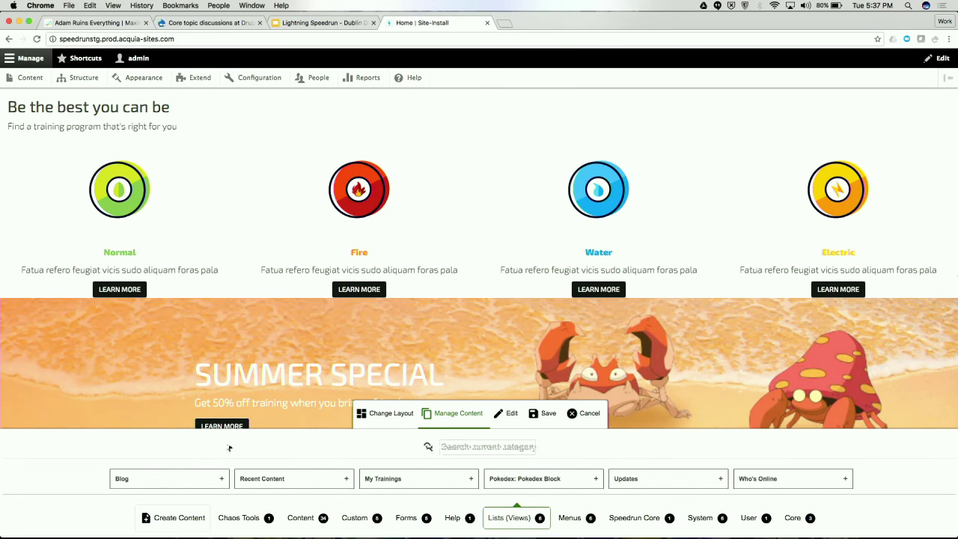
click(149, 478)
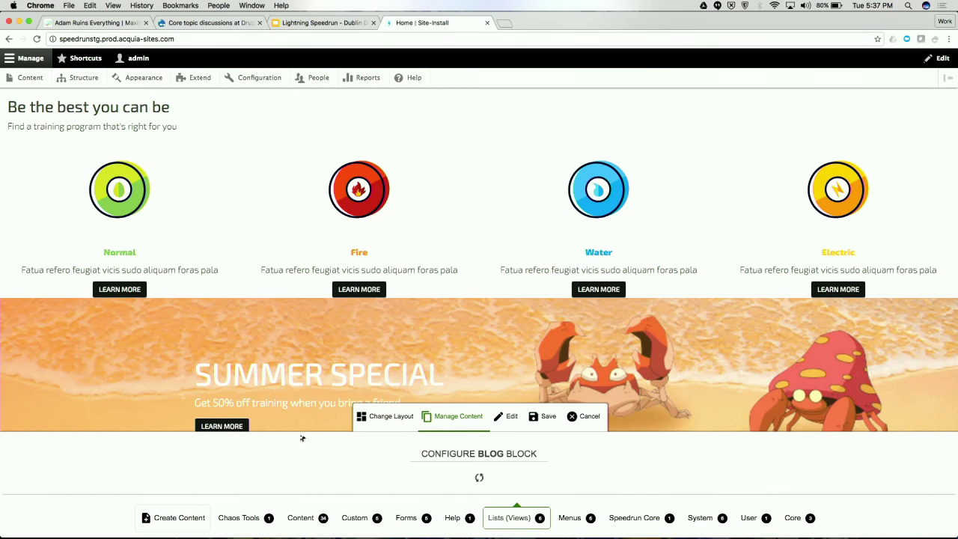
click(413, 454)
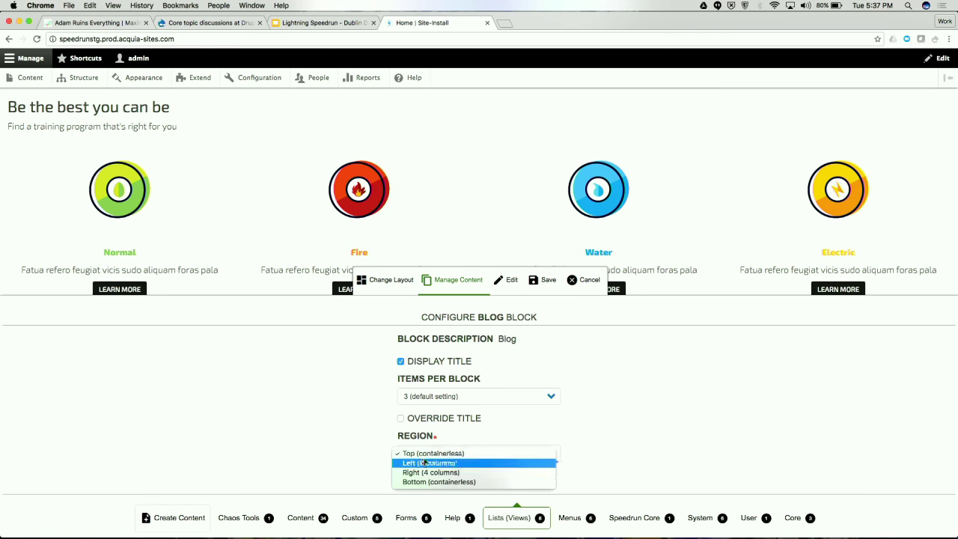
click(430, 463)
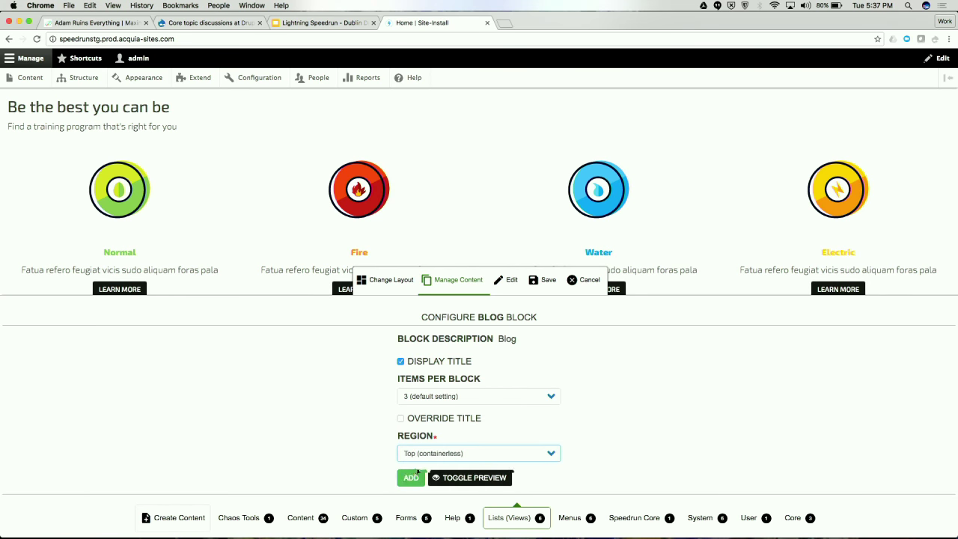
click(411, 478)
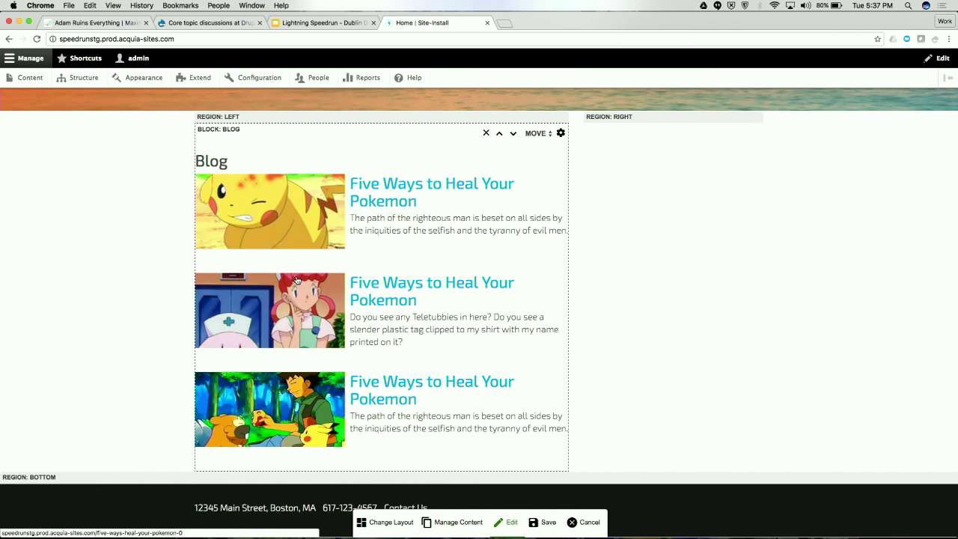
click(445, 529)
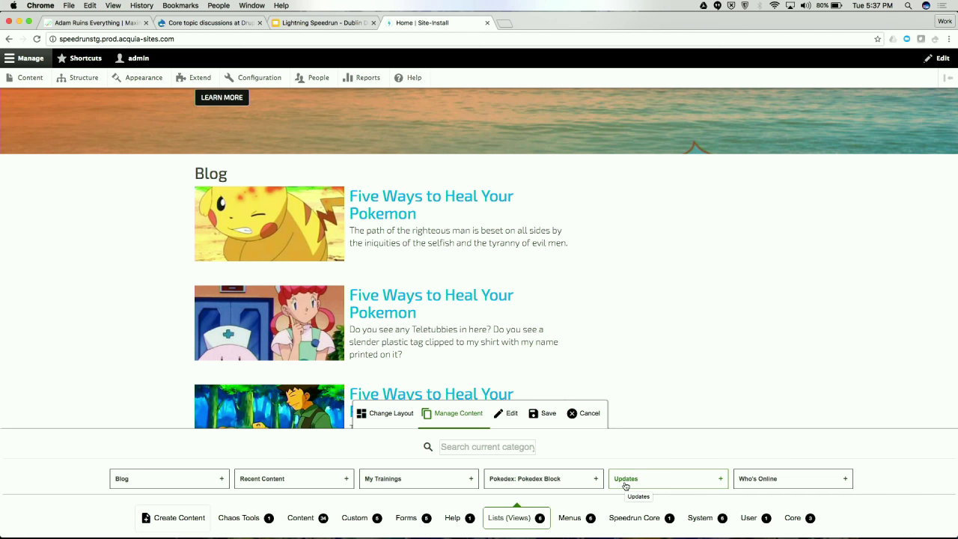
Add the Updates list block to the Right (4 columns) region
click(626, 483)
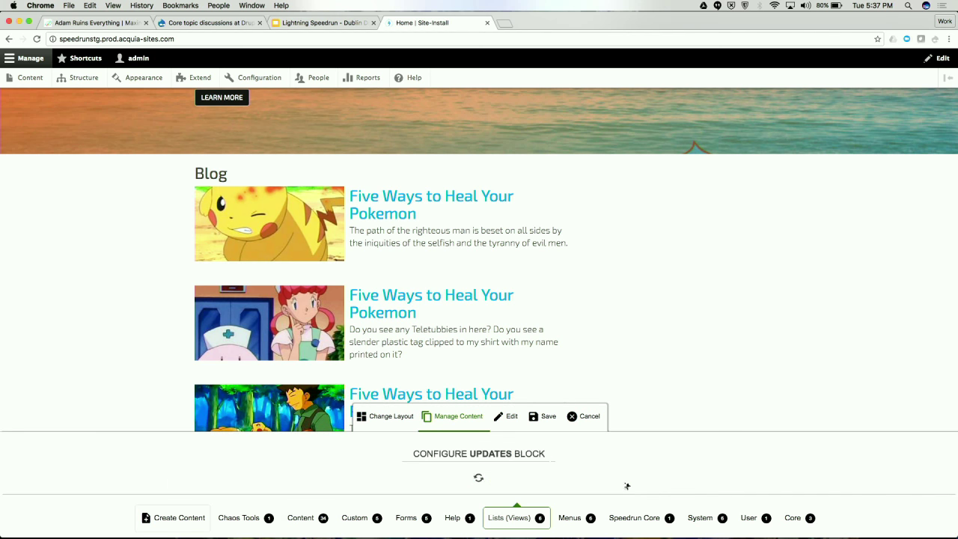
click(441, 453)
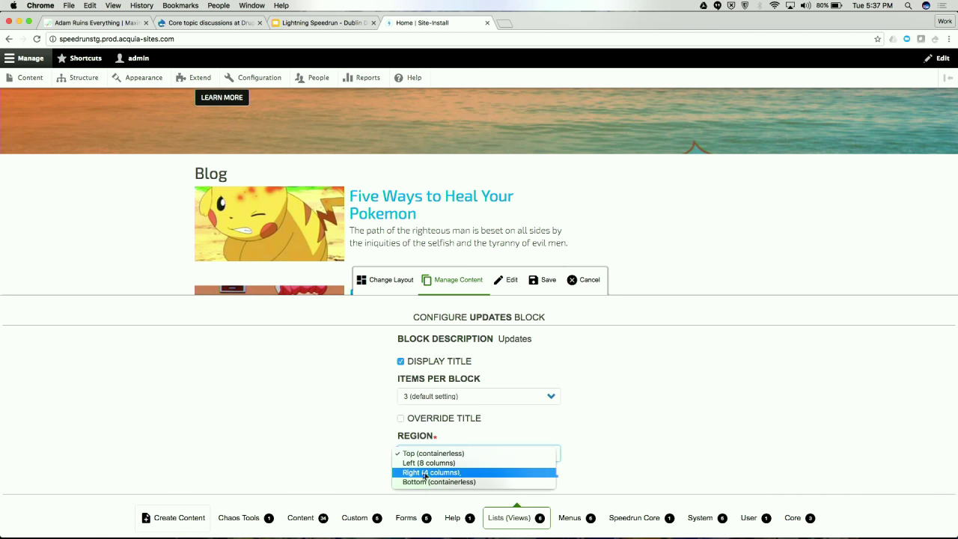
click(438, 472)
click(411, 478)
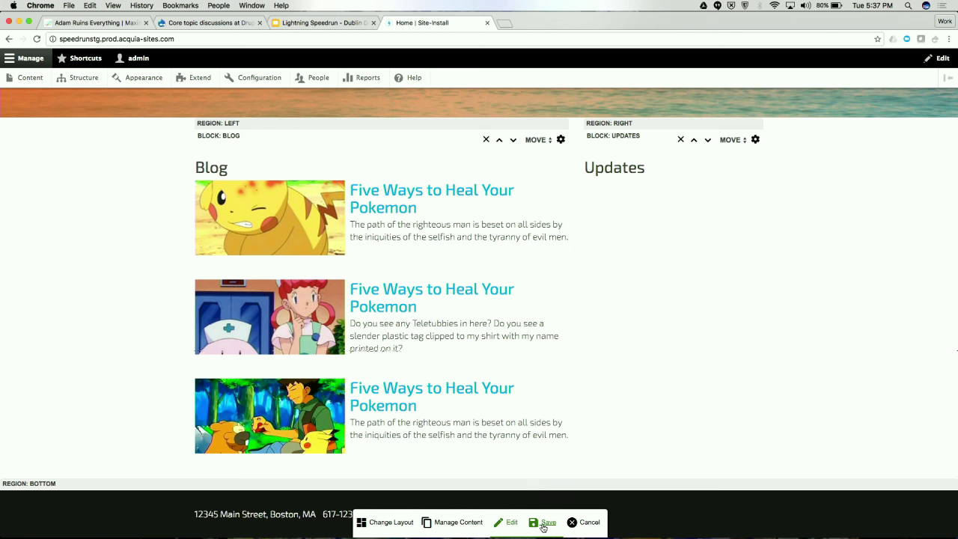
click(544, 525)
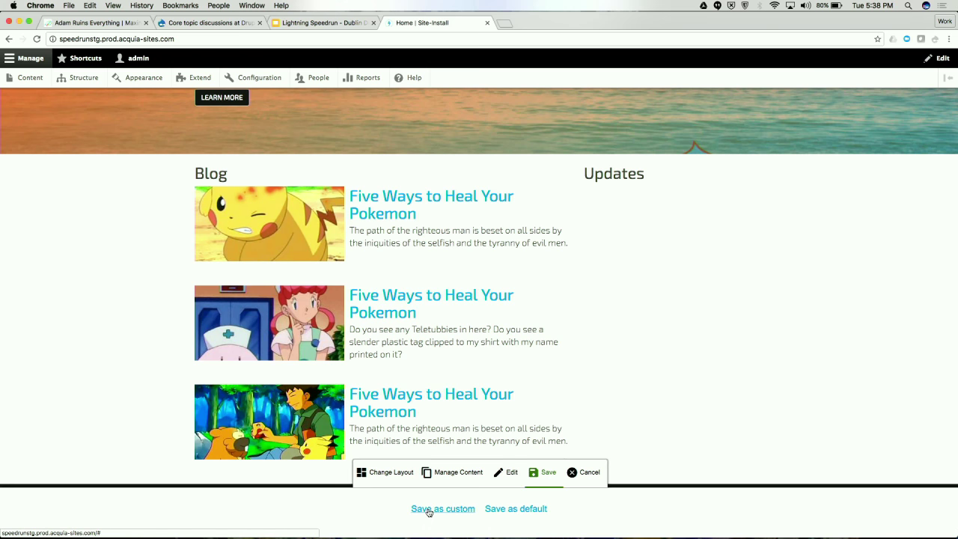
Save the layout as custom, reload, and check the Blog posts and Updates tweets
click(429, 509)
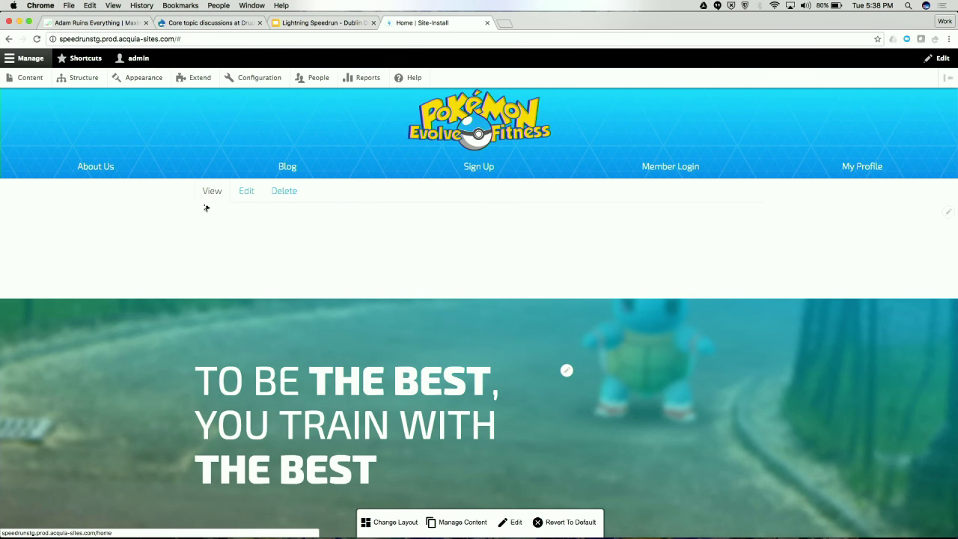
click(37, 38)
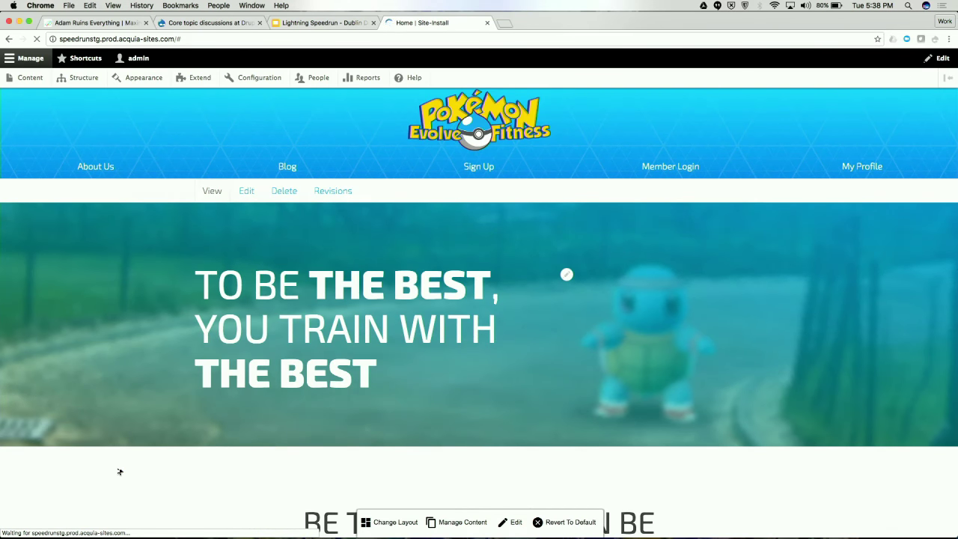
scroll(170, 408, down, 10)
scroll(169, 408, up, 5)
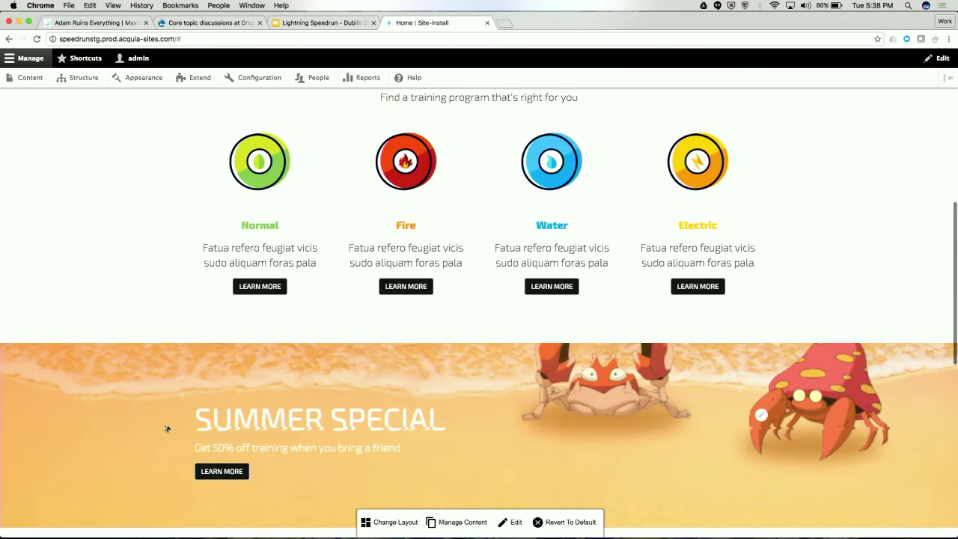
scroll(166, 429, up, 6)
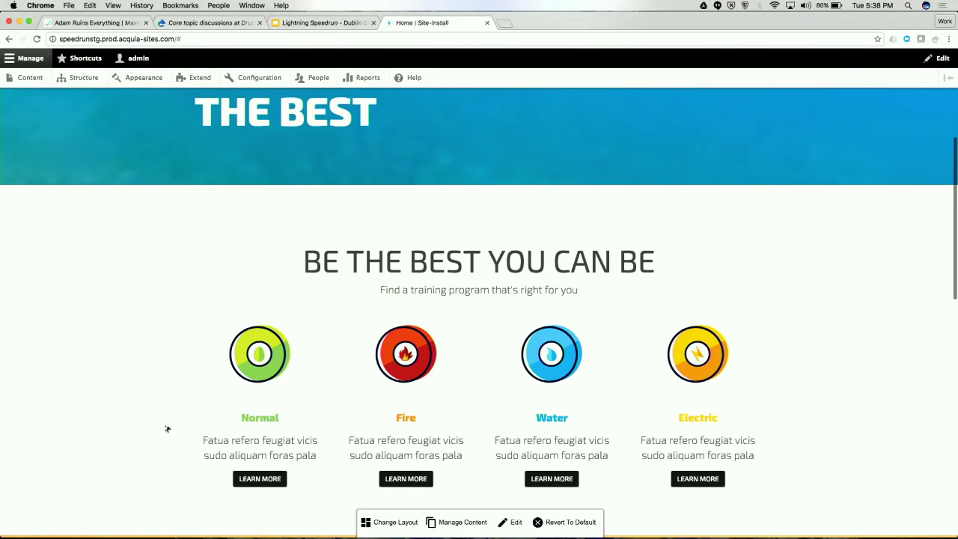
scroll(167, 429, up, 3)
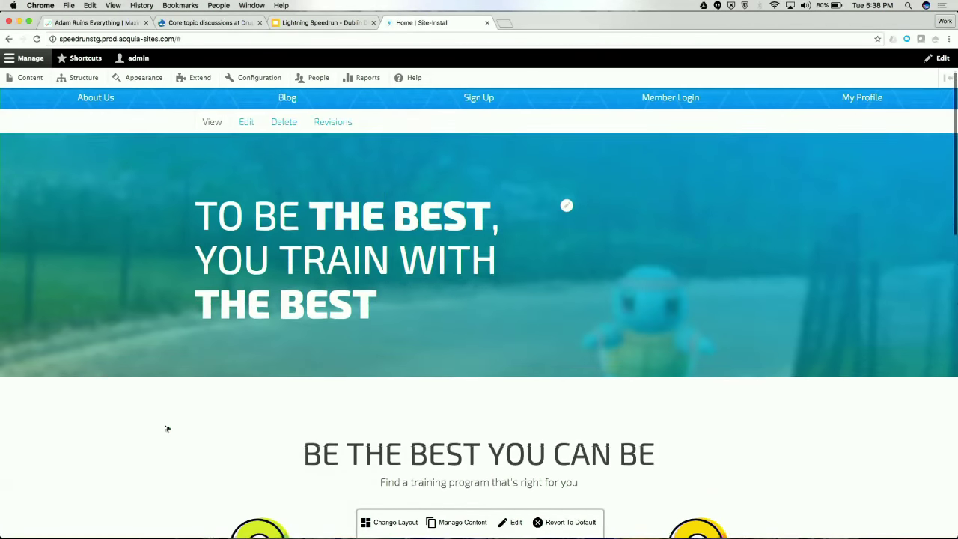
scroll(167, 429, down, 6)
scroll(167, 429, down, 11)
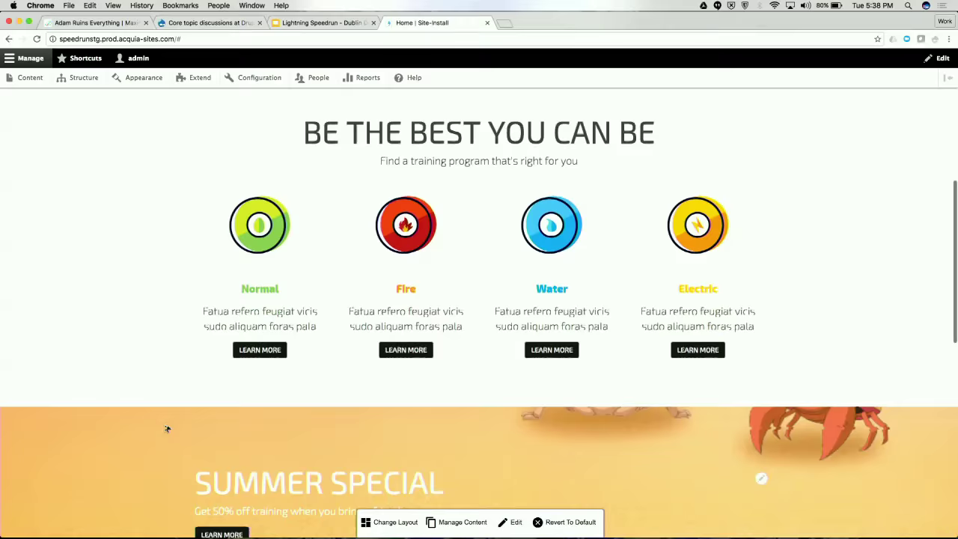
scroll(167, 429, down, 4)
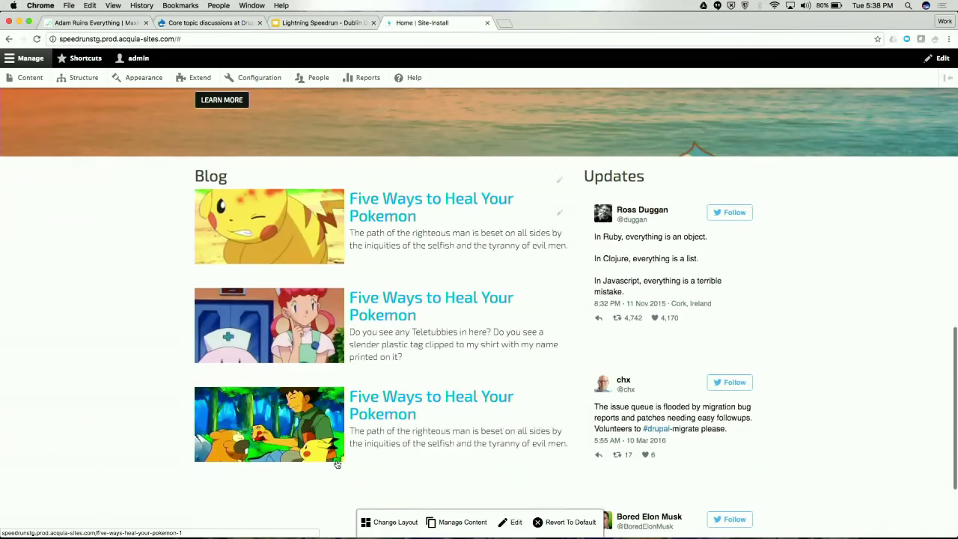
scroll(336, 459, down, 2)
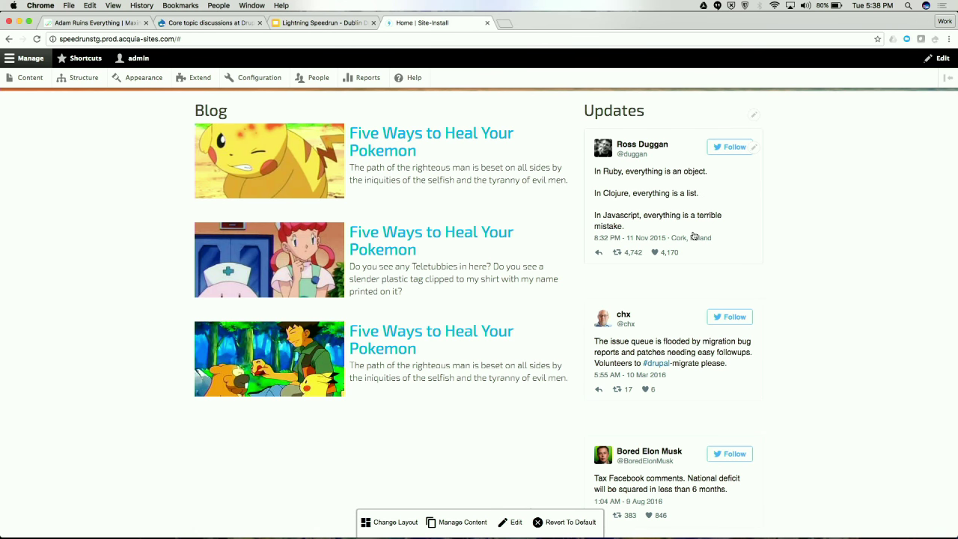
scroll(694, 236, down, 3)
scroll(618, 179, up, 8)
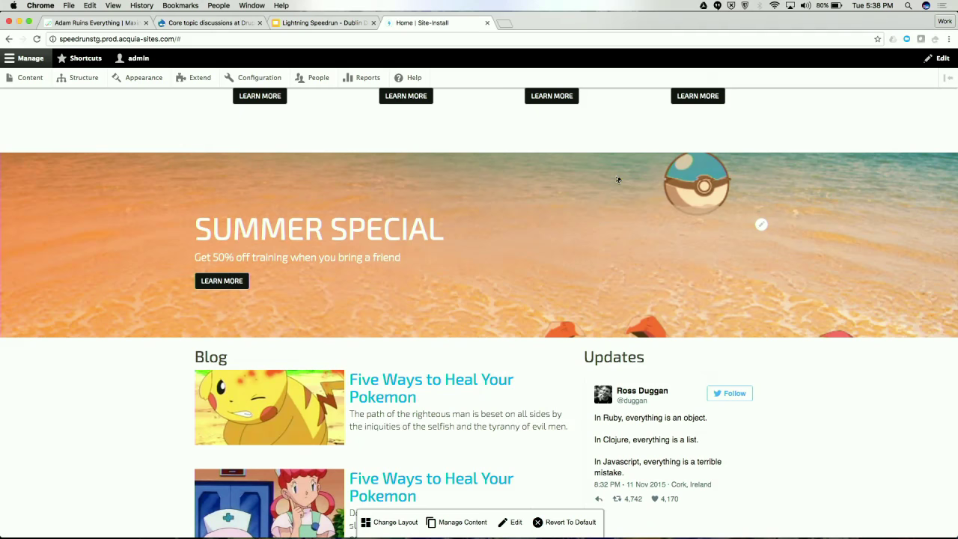
scroll(617, 179, up, 10)
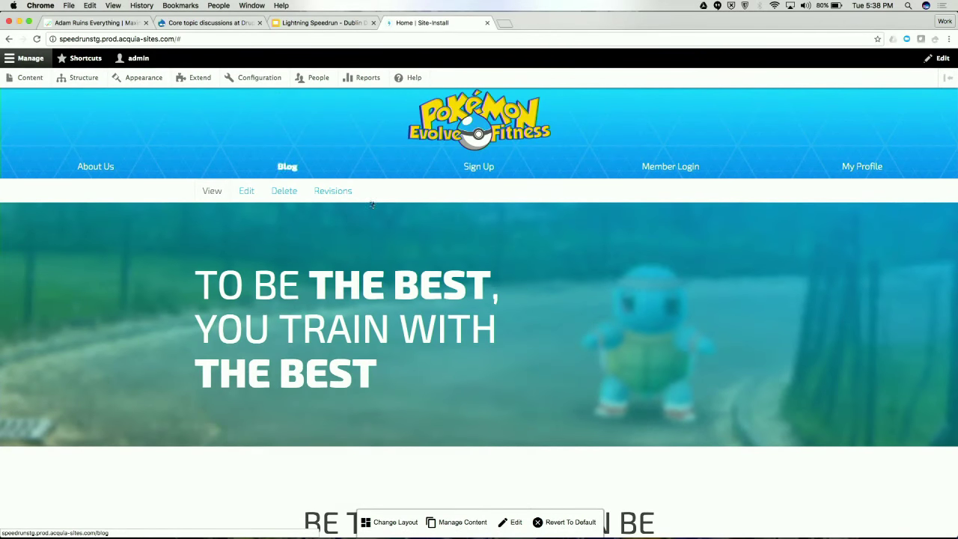
Create a new Training Program titled 'Electric Training'
click(30, 77)
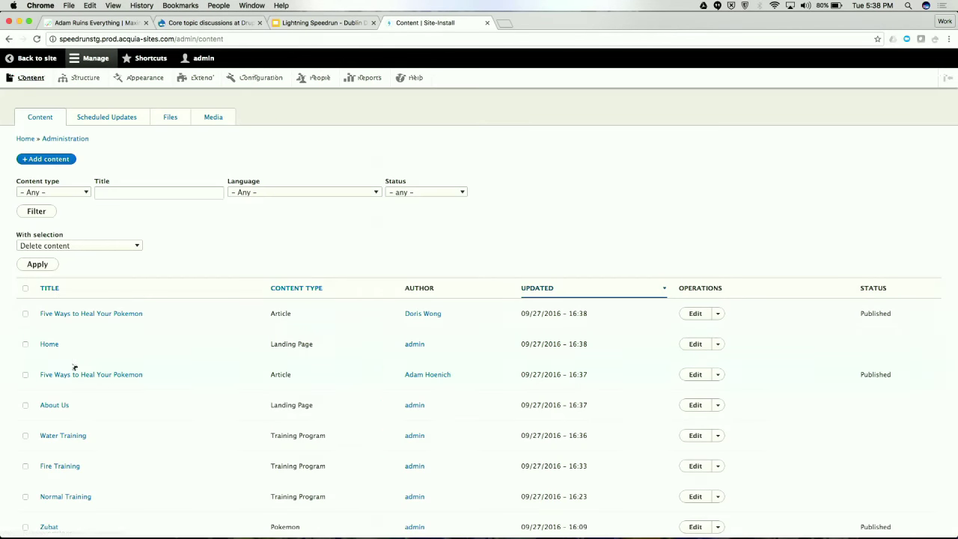
click(53, 161)
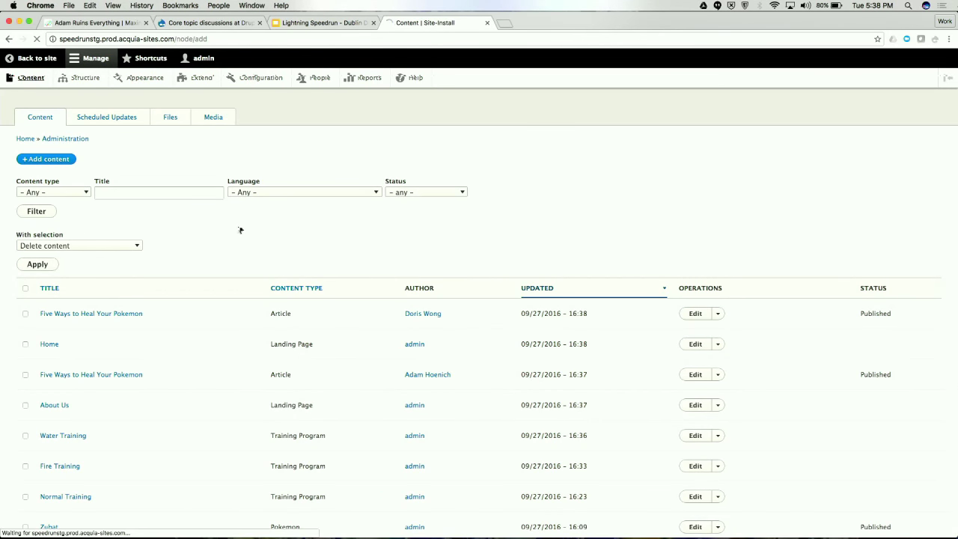
click(76, 281)
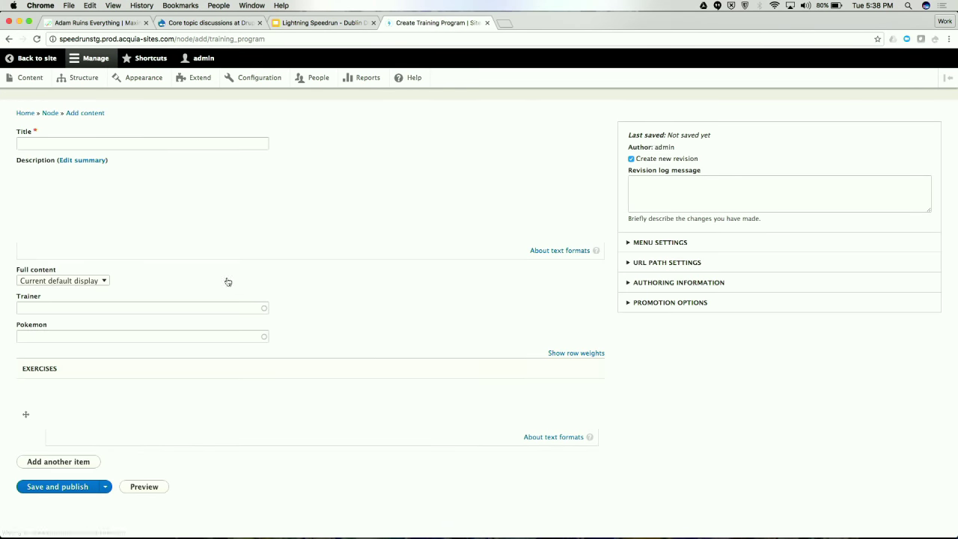
click(118, 145)
text(Electric Training)
click(128, 215)
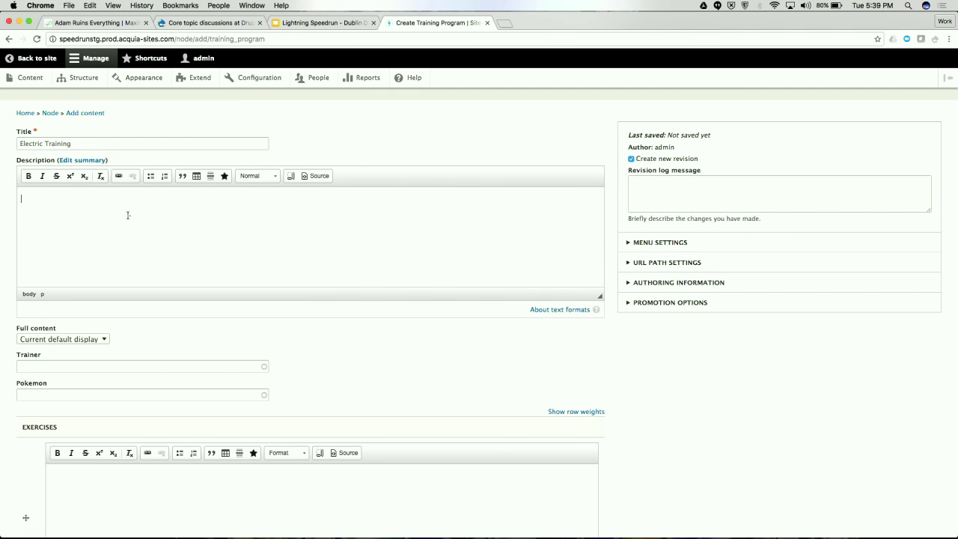
Copy the lysine contingency line from TextWrangler and paste it into the Description
key(super+Tab)
key(super+Tab)
key(super+Tab)
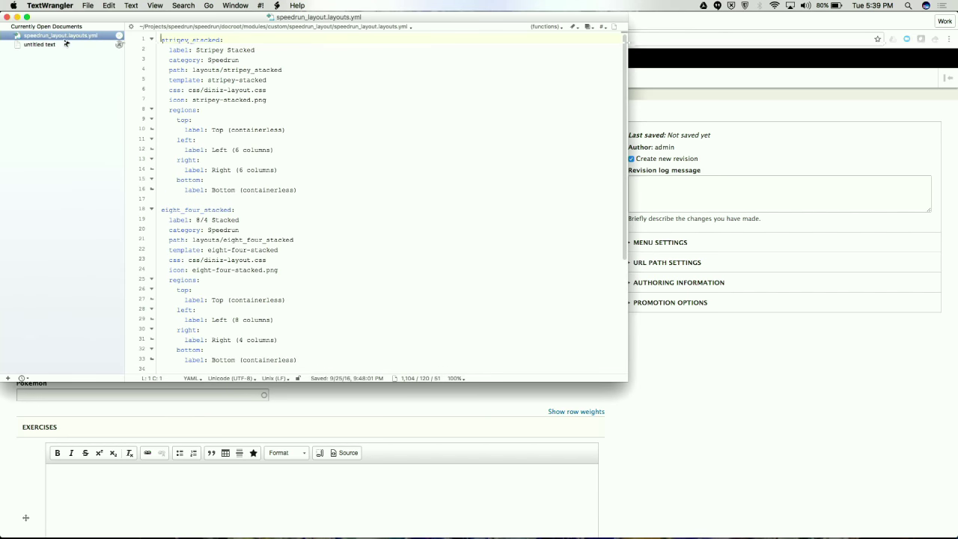
click(66, 43)
key(Up)
key(Up)
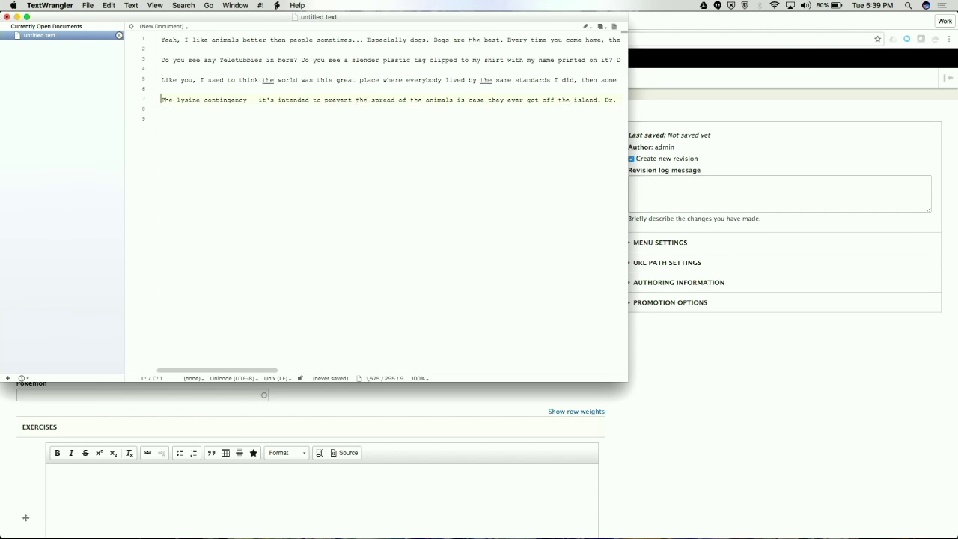
key(super+shift+Right)
key(super+c)
key(super+Tab)
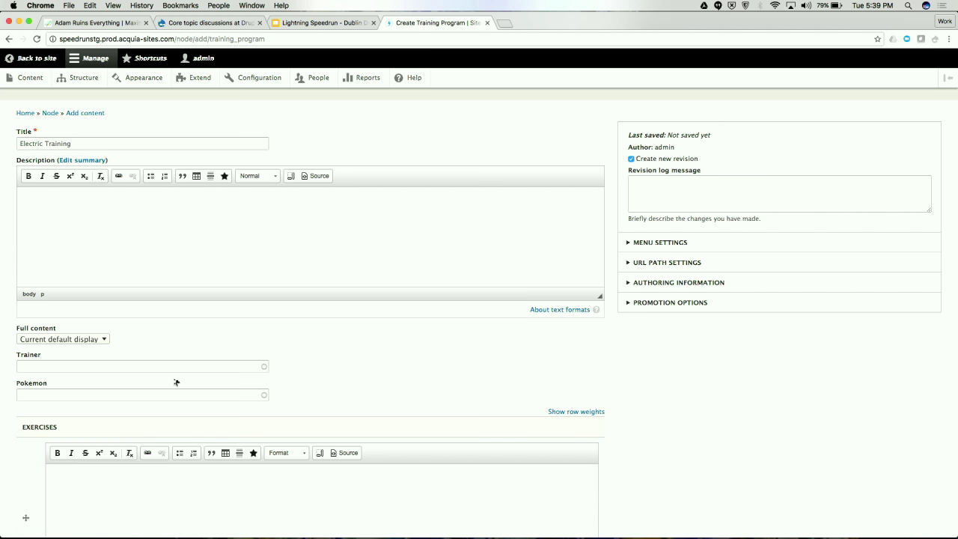
click(128, 255)
key(super+v)
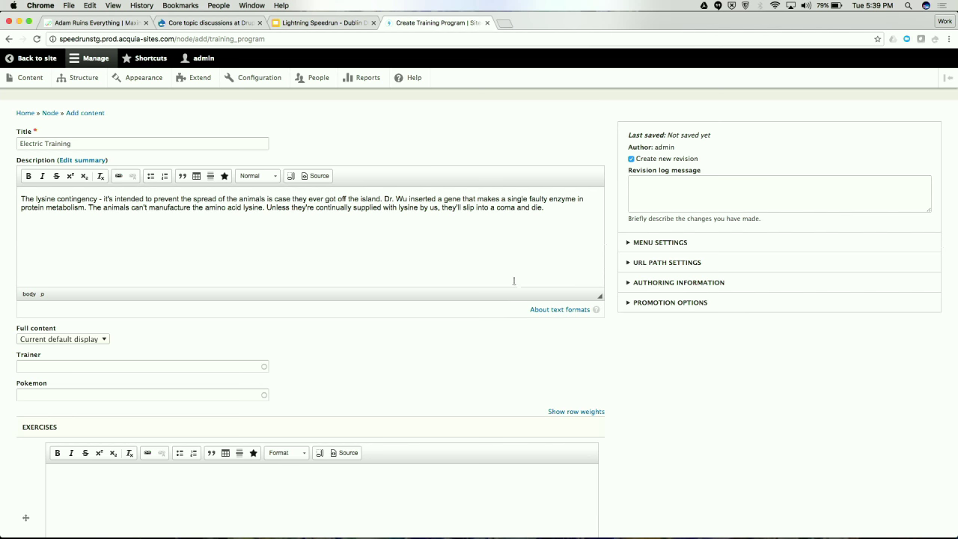
drag(16, 327, 153, 341)
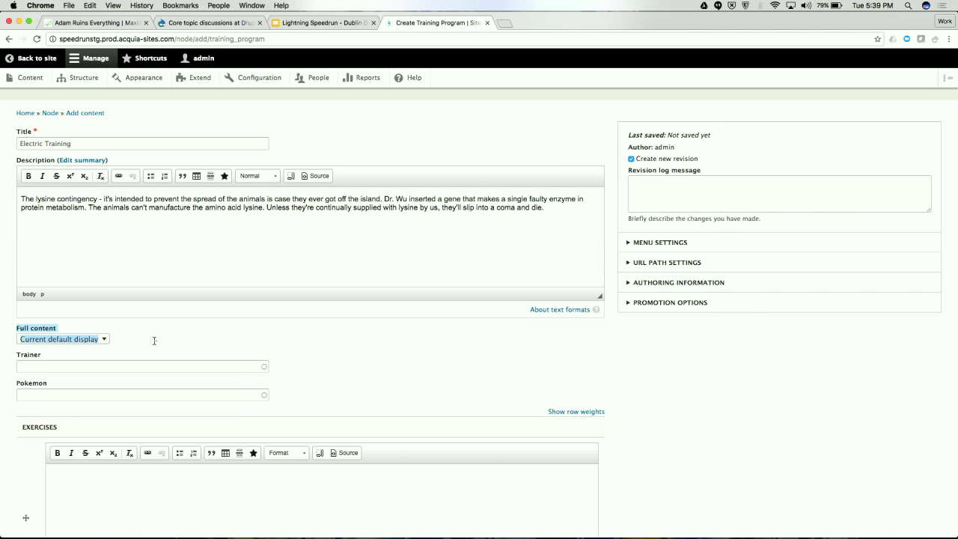
click(154, 340)
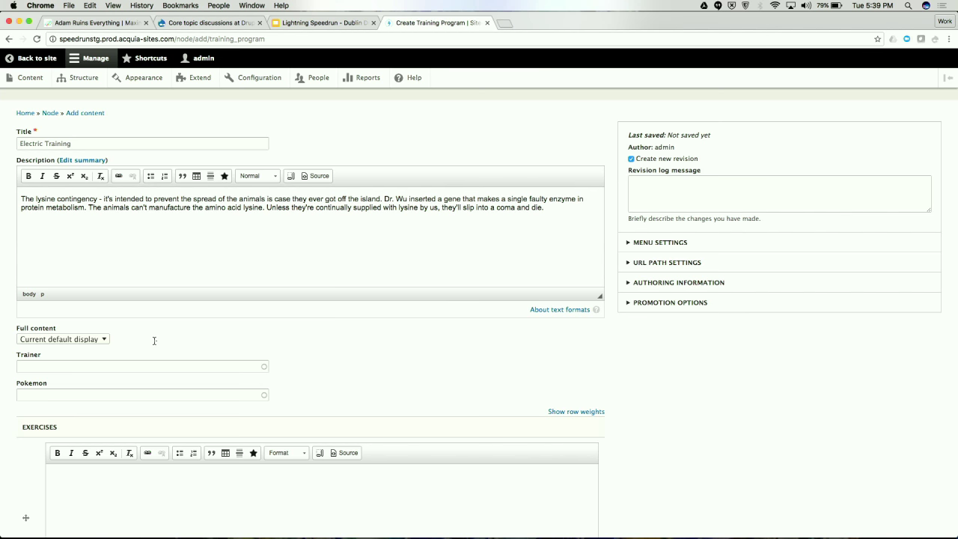
Look over the Full content display options, leaving them unchanged
click(27, 341)
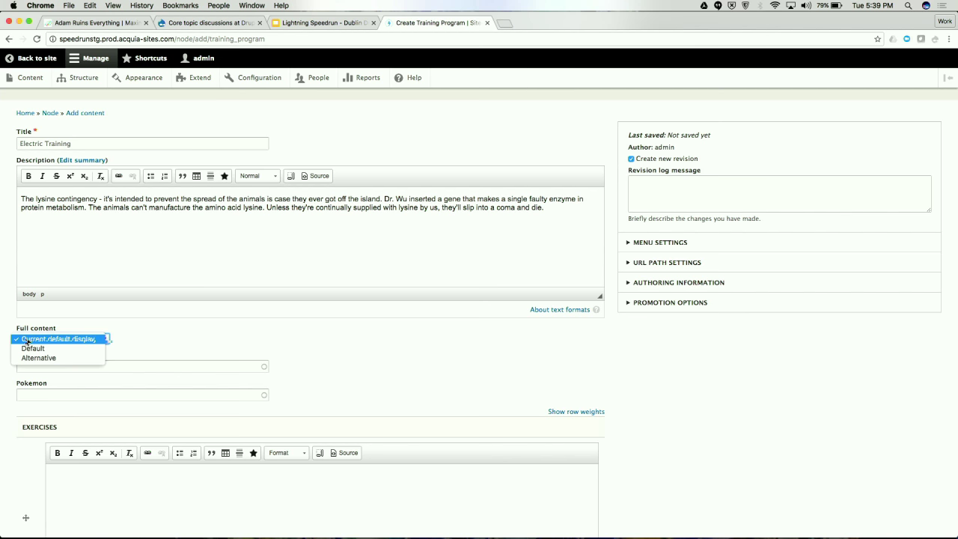
click(189, 353)
click(81, 342)
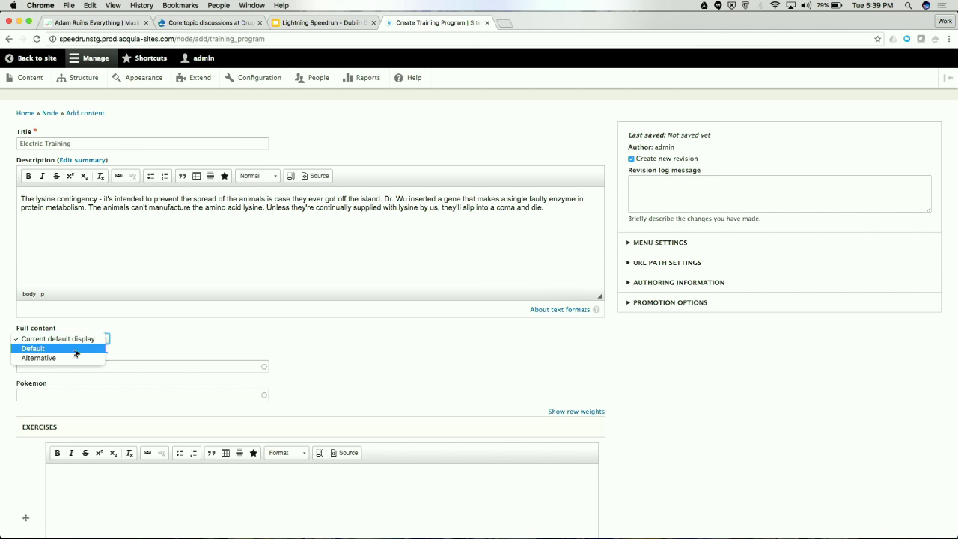
click(192, 334)
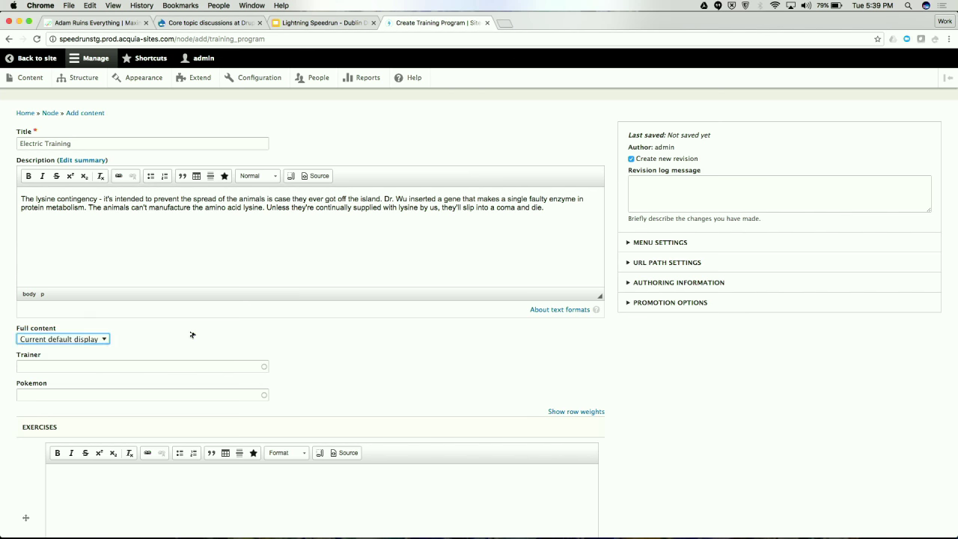
Set Trainer to the matching site user and Pokemon to Zubat (3606)
click(139, 368)
text(adam b)
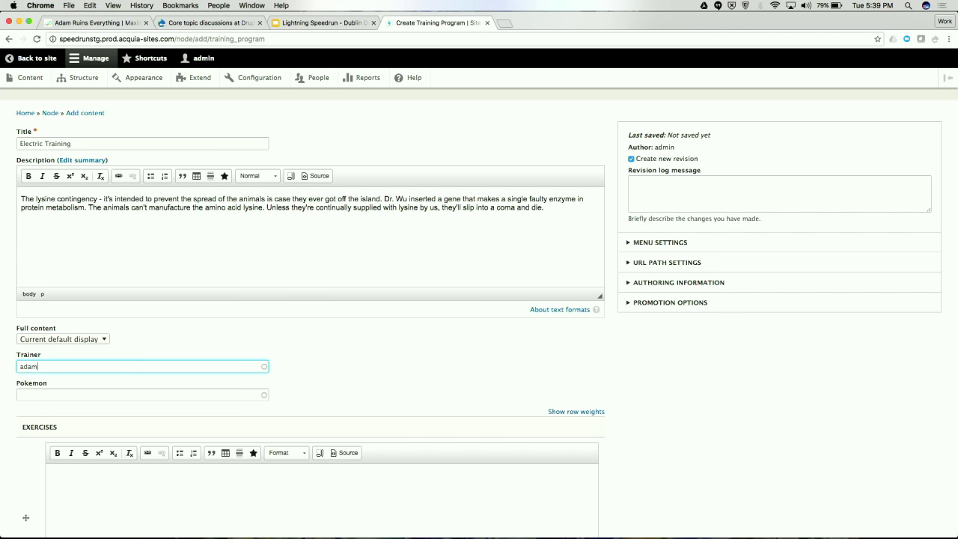
click(107, 384)
click(74, 395)
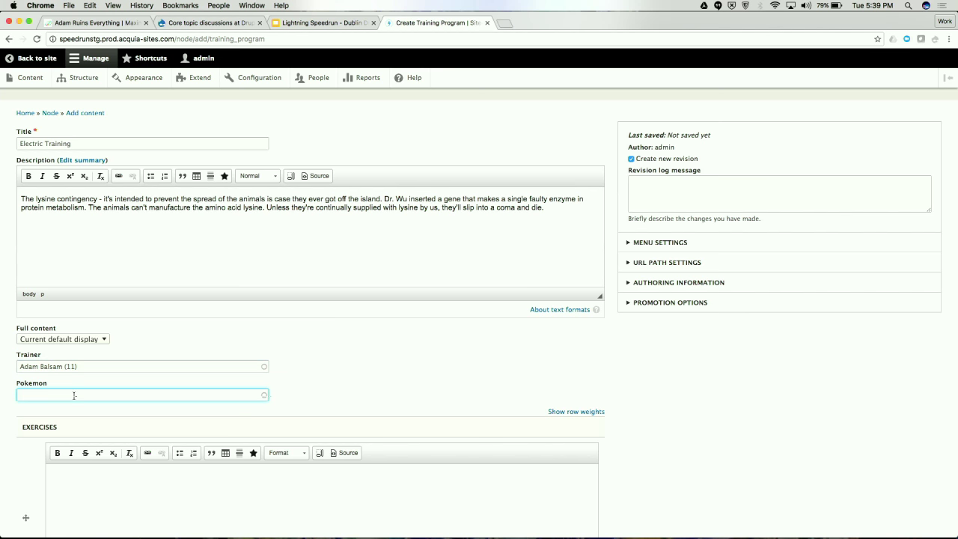
text(zubat)
click(64, 408)
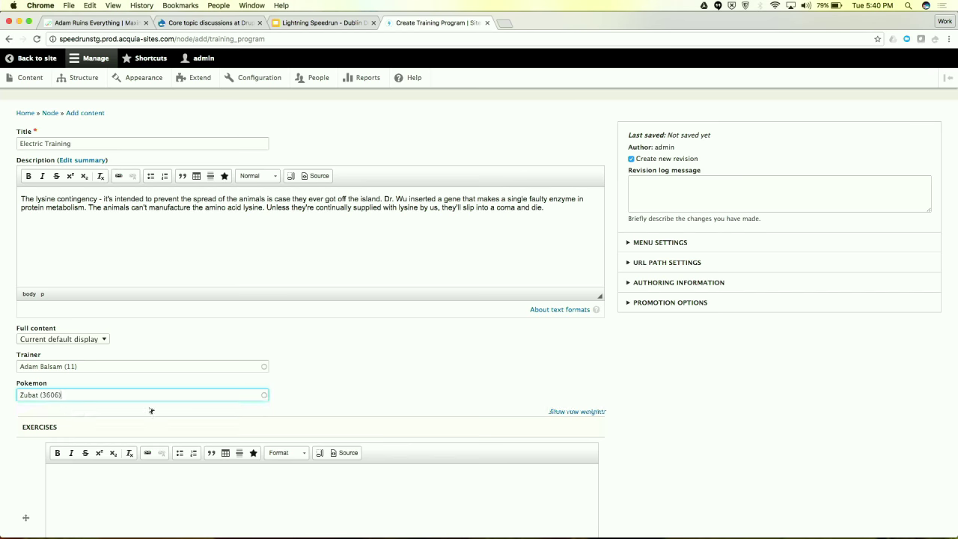
scroll(222, 417, down, 3)
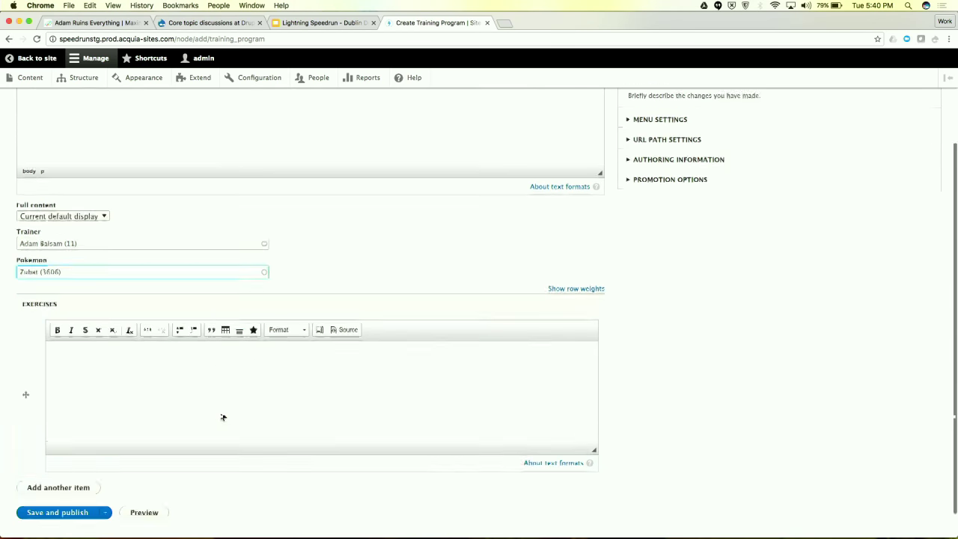
Add a 'Pokemon Exercise #1' Heading 2 with a pasted sample paragraph, minus its last sentence
click(290, 328)
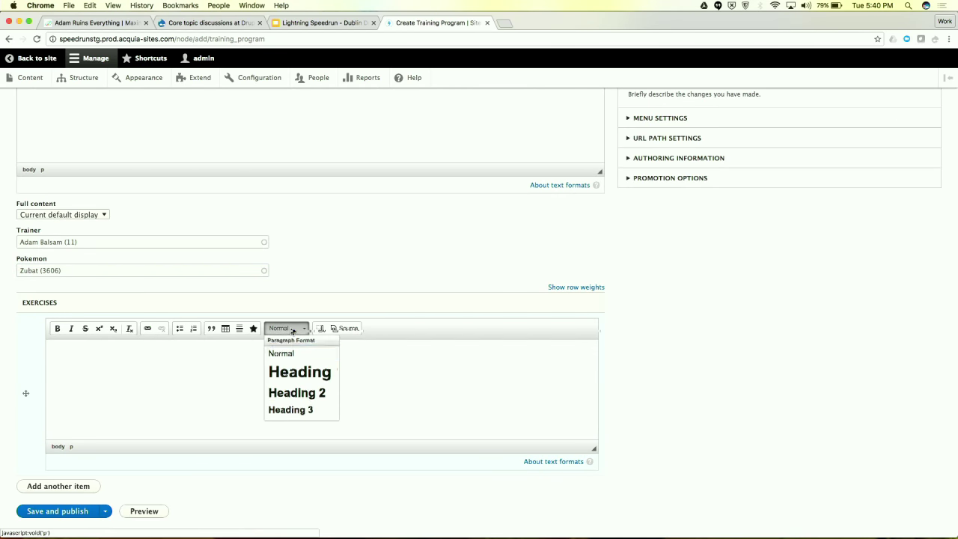
click(297, 392)
text(Pokemon)
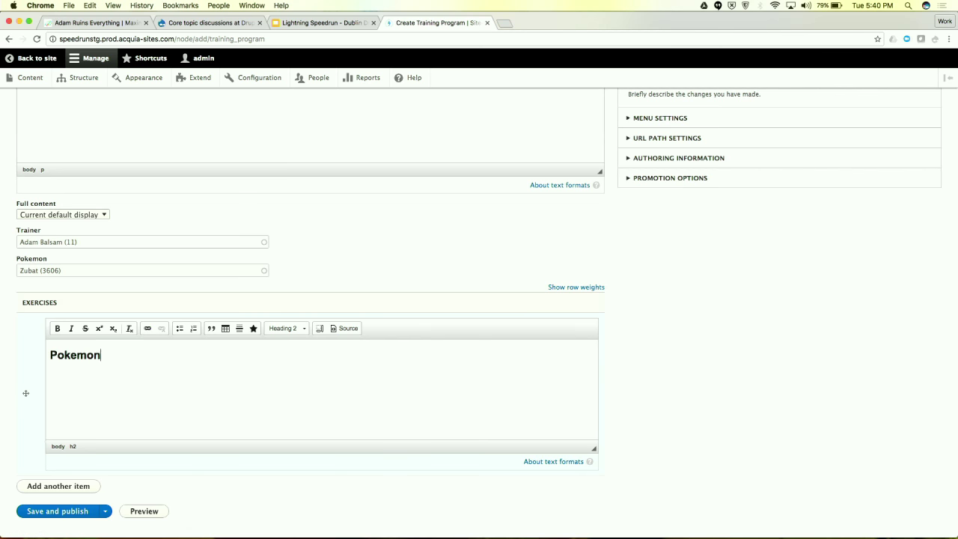
text( Exercise #1)
key(Return)
key(super+Tab)
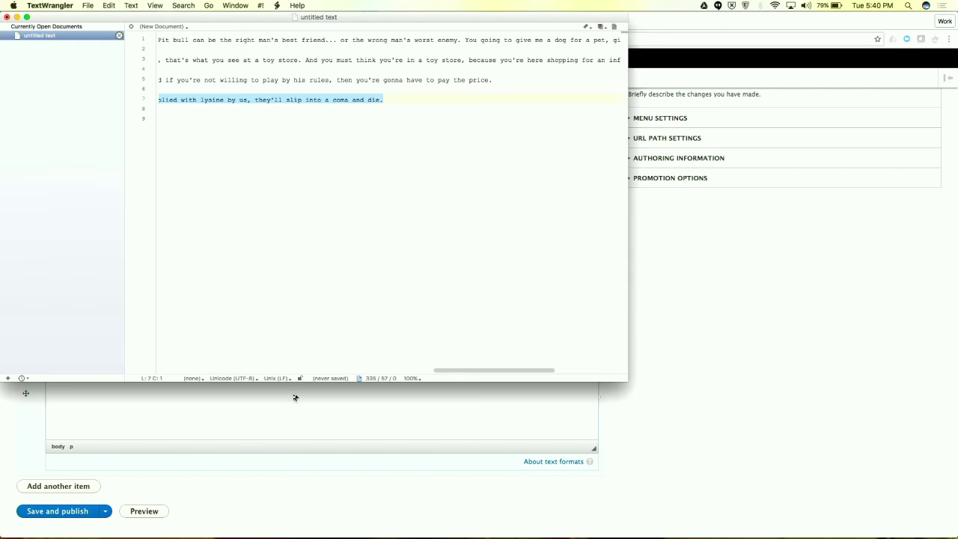
click(227, 77)
key(Down)
key(super+shift+Right)
key(super+c)
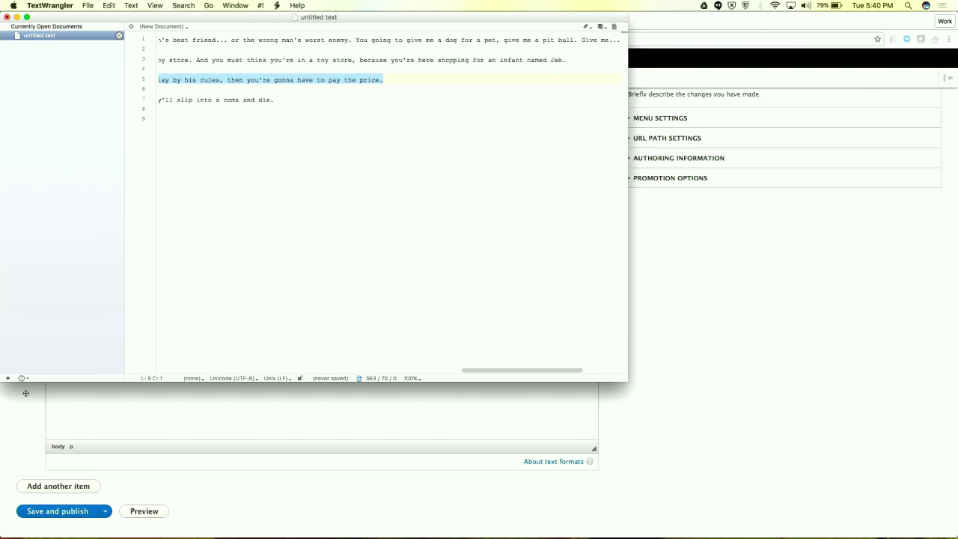
key(super+Tab)
key(super+v)
drag(217, 390, 346, 386)
key(BackSpace)
Add a second exercise with a 'Pokemon Exercise #2' Heading 2 and a pasted paragraph
click(56, 486)
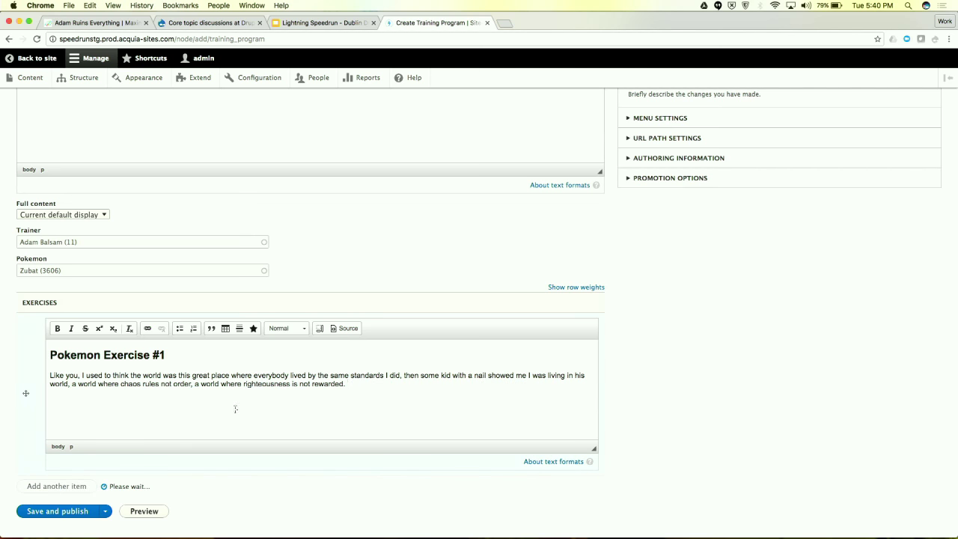
scroll(261, 403, down, 2)
click(197, 471)
text(Pokemon Exercise #2)
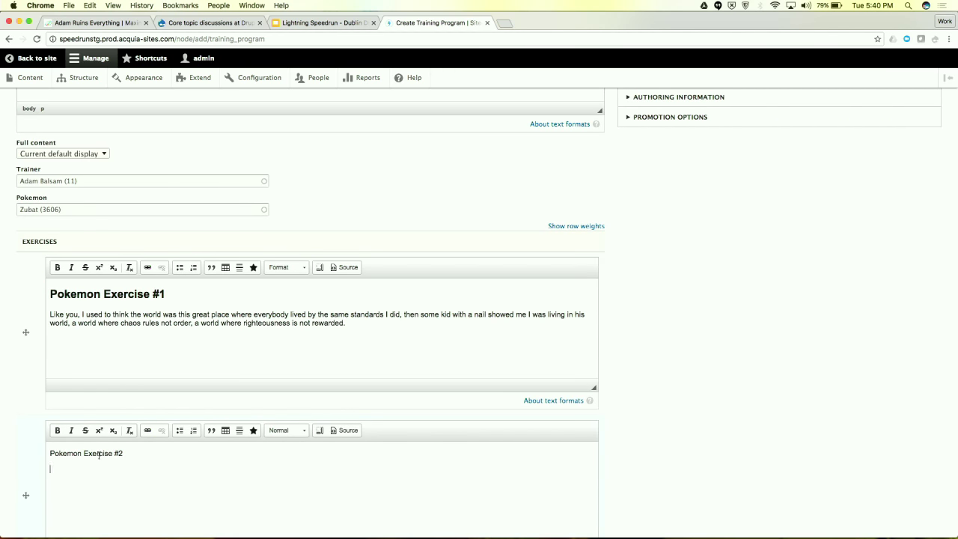
click(295, 431)
click(300, 498)
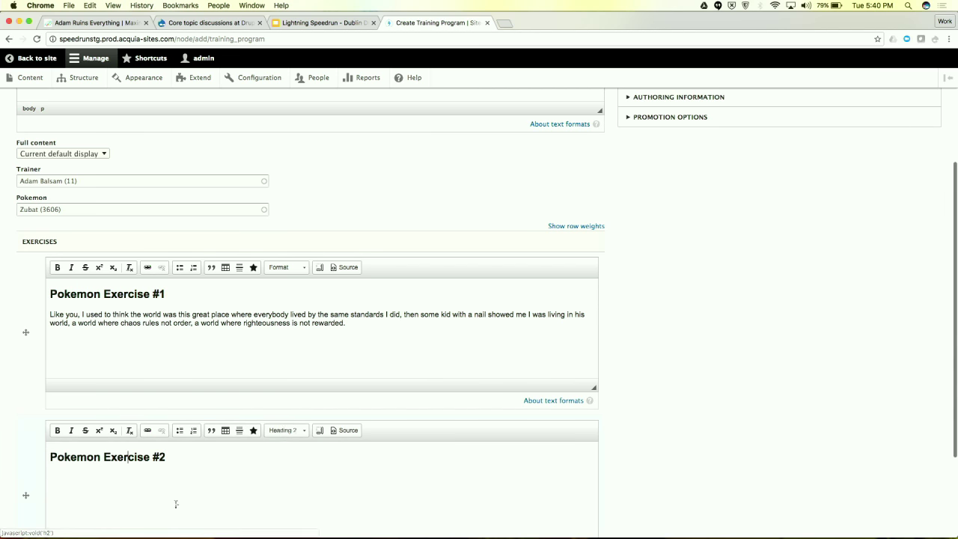
key(super+Tab)
key(super+c)
key(super+Tab)
key(super+v)
Save and publish the Electric Training program
scroll(168, 357, down, 3)
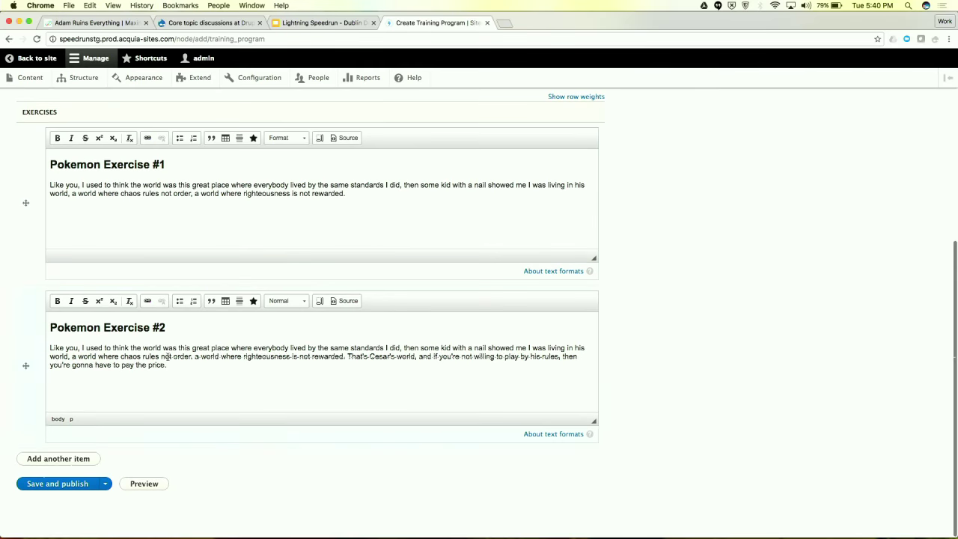
scroll(297, 429, up, 8)
scroll(297, 429, down, 5)
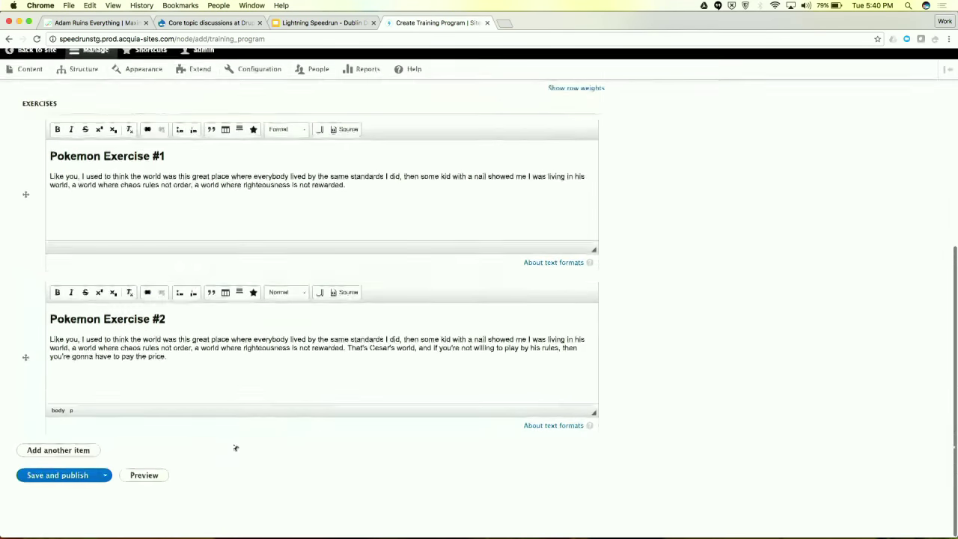
click(113, 485)
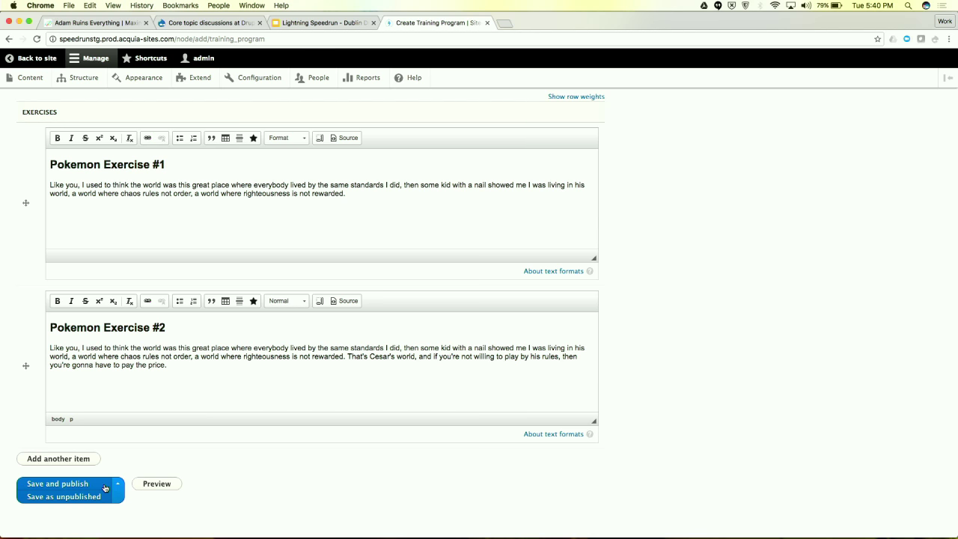
click(104, 488)
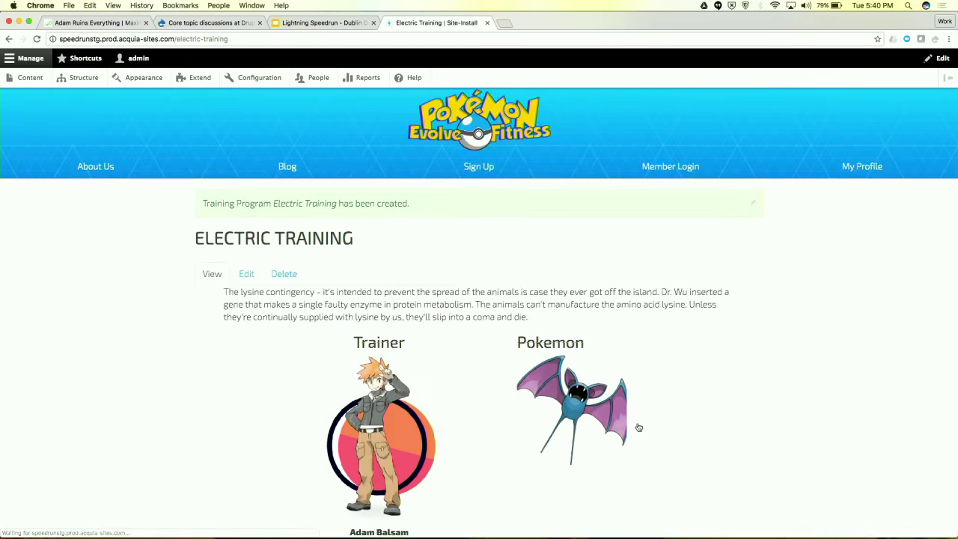
Review the Electric Training page's description and exercise tiles, then open it for editing
scroll(638, 427, down, 1)
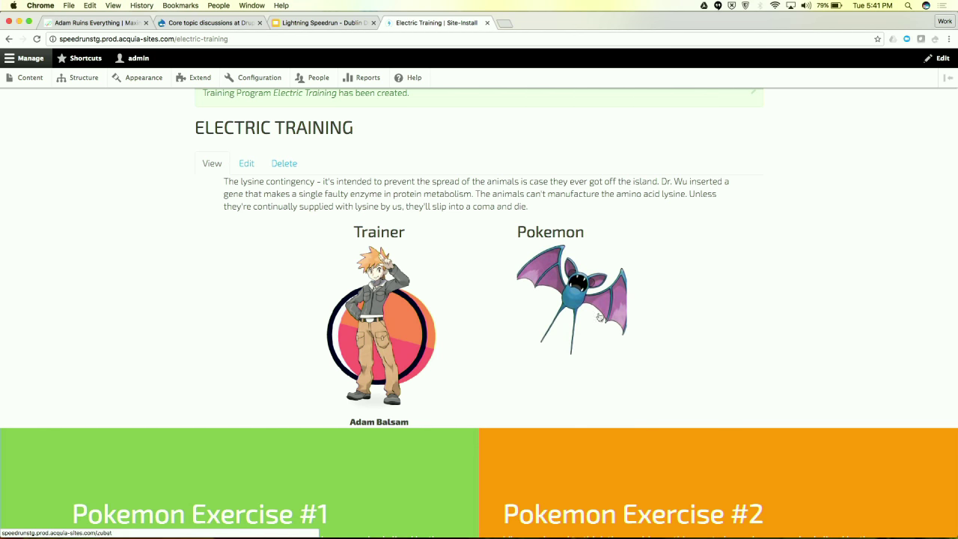
drag(338, 187, 358, 186)
drag(428, 196, 481, 207)
click(484, 211)
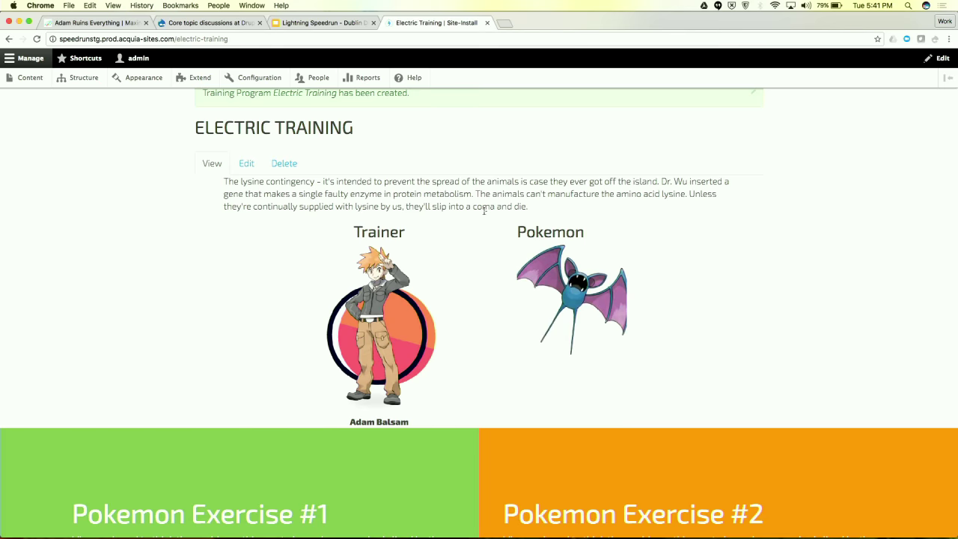
scroll(484, 211, down, 5)
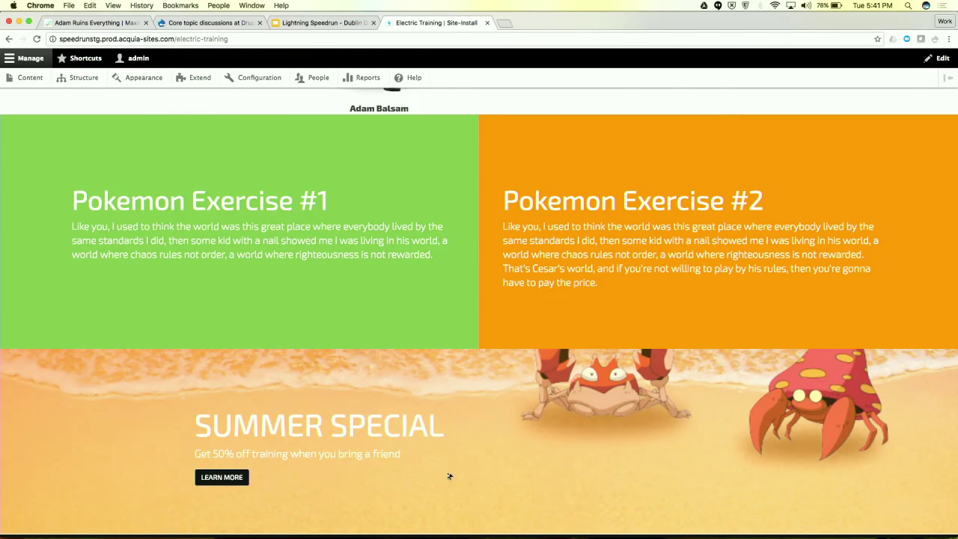
scroll(448, 476, up, 7)
click(247, 278)
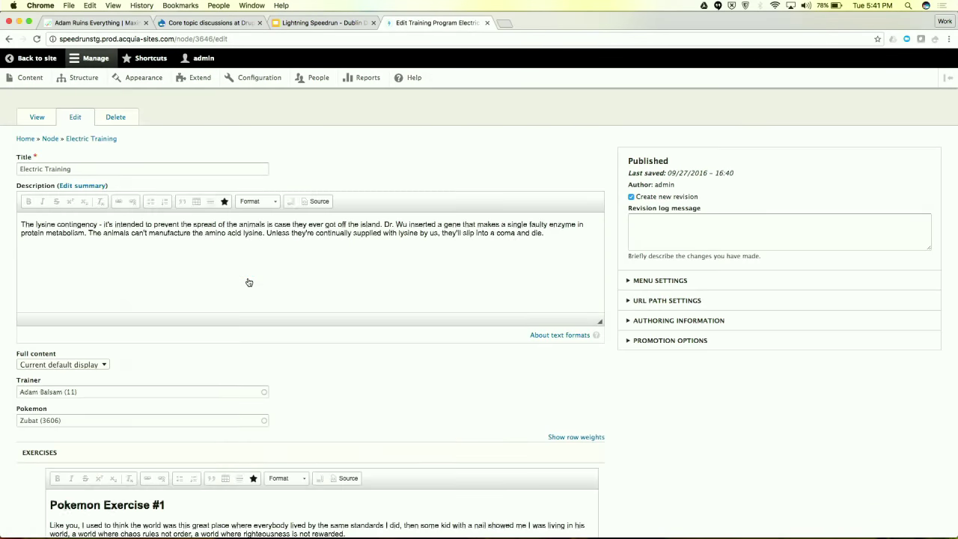
Switch the Full content display to Alternative and save, keeping Electric Training published
scroll(247, 280, down, 1)
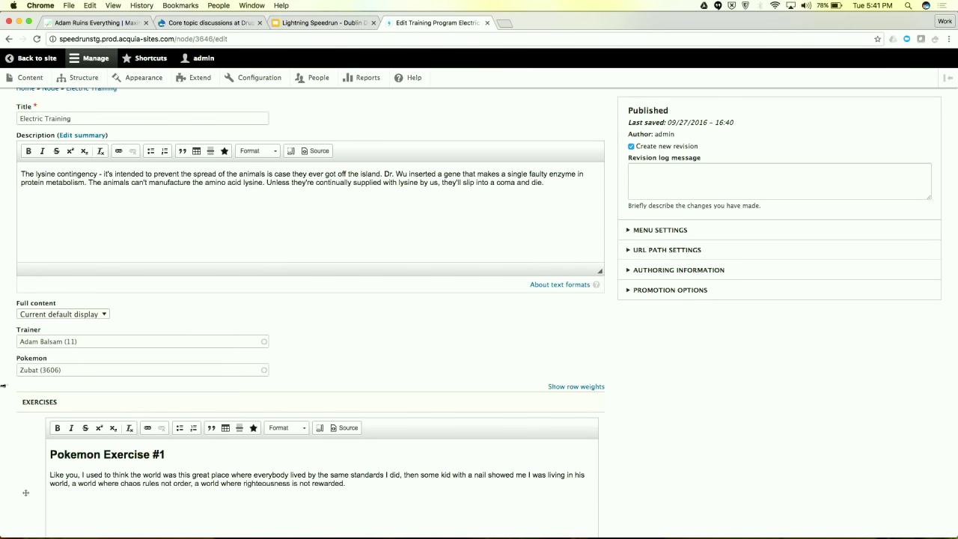
click(53, 316)
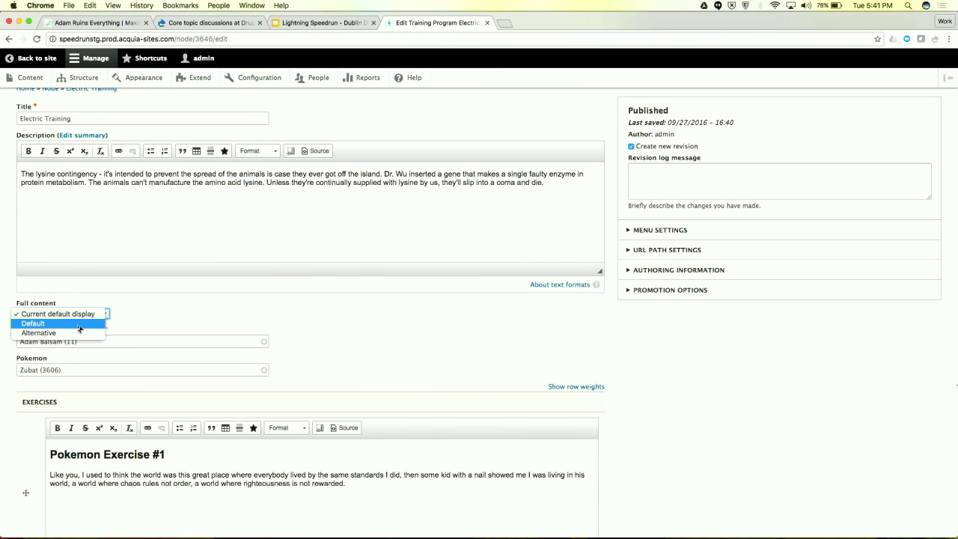
click(72, 332)
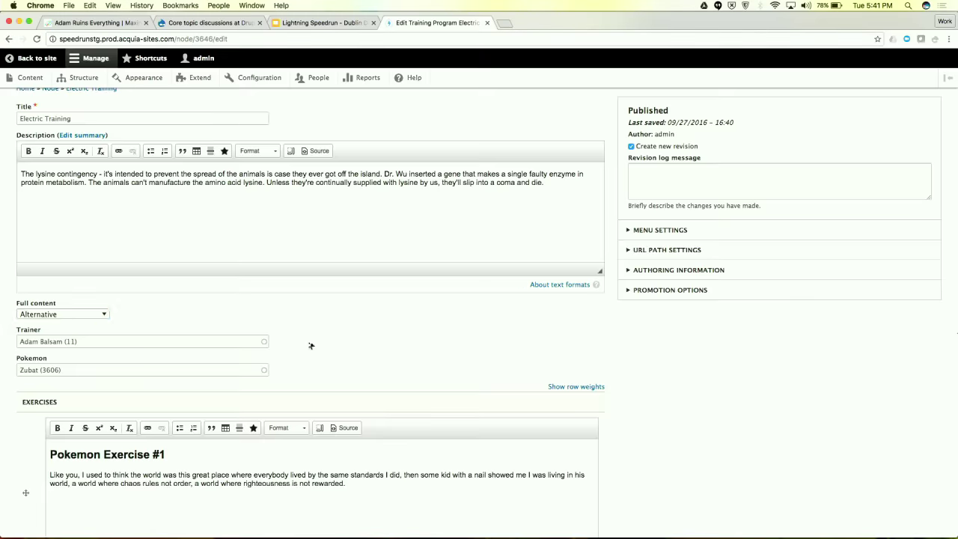
scroll(311, 346, down, 10)
click(93, 489)
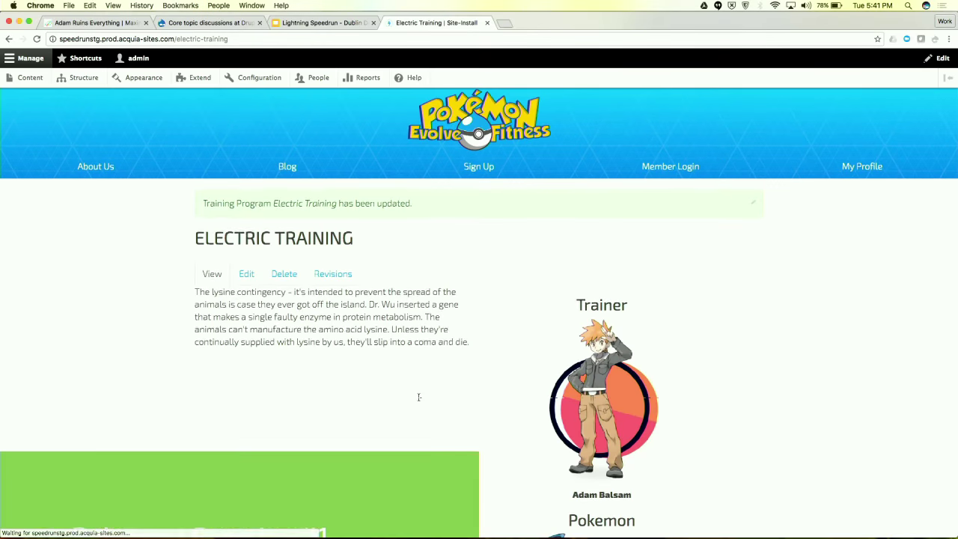
scroll(418, 396, down, 4)
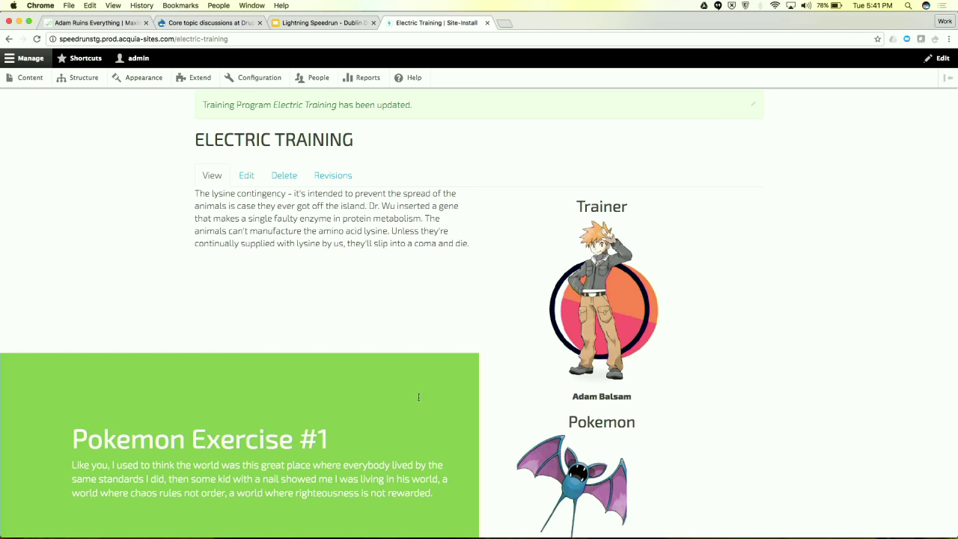
Scroll through the updated Electric Training page, then go to the Content list
scroll(423, 424, down, 8)
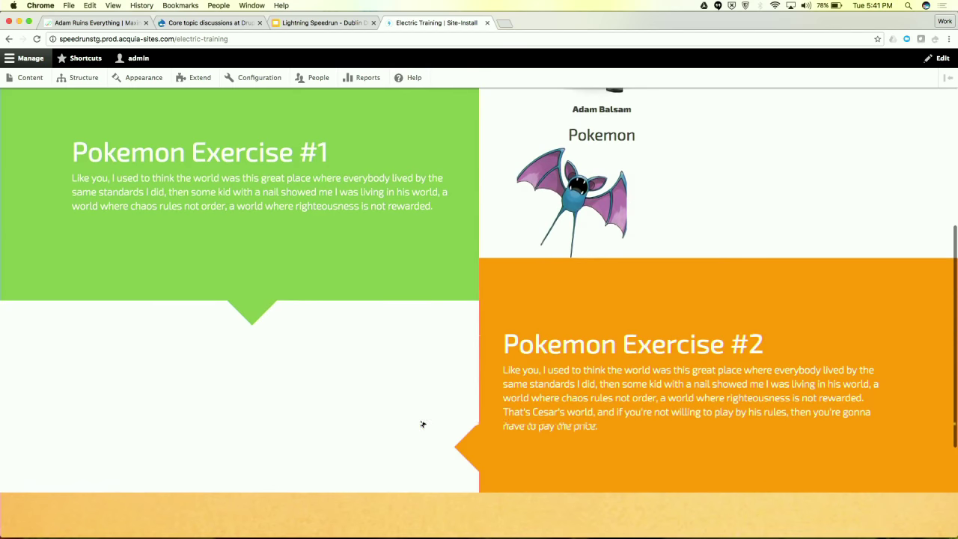
scroll(421, 247, up, 11)
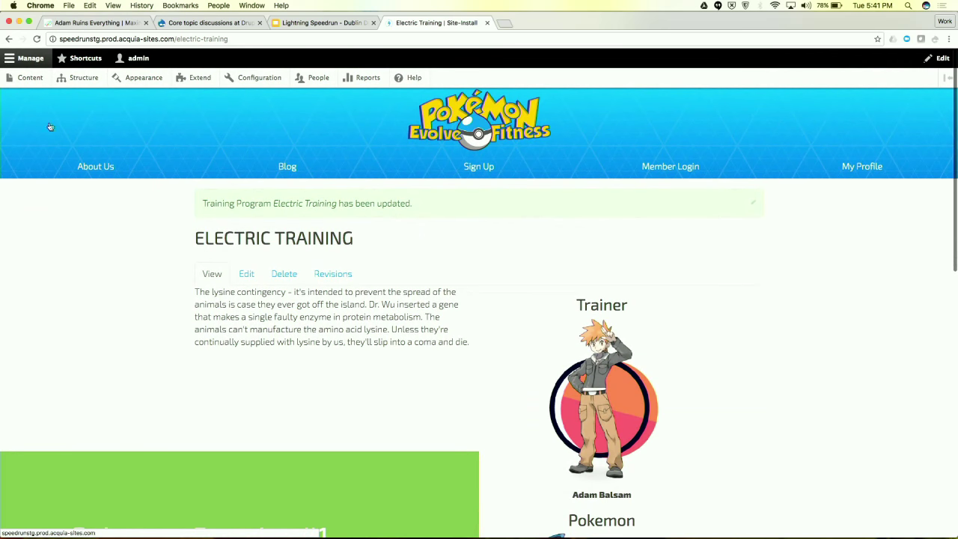
click(33, 89)
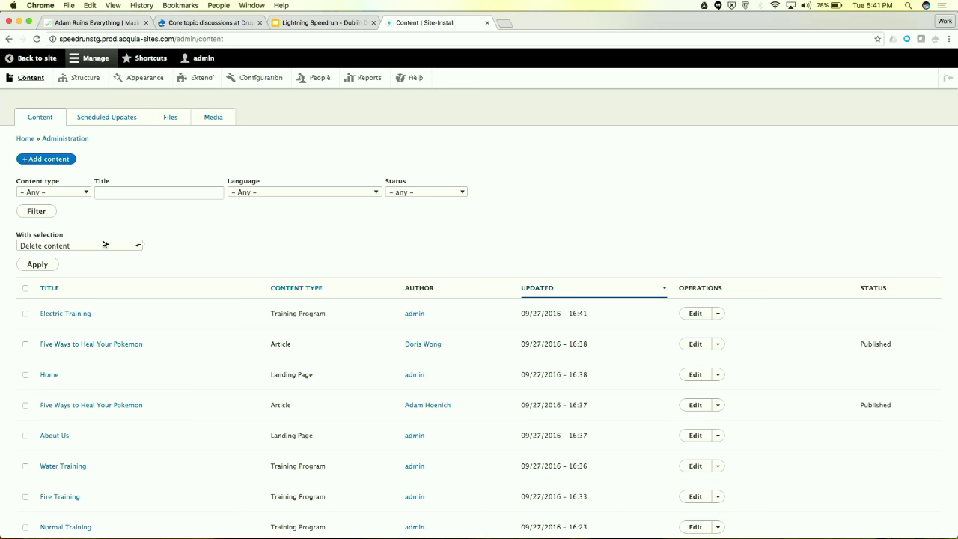
Start a new Article titled '10 Ways to Heal Your Pokemon', kept in Draft
click(44, 158)
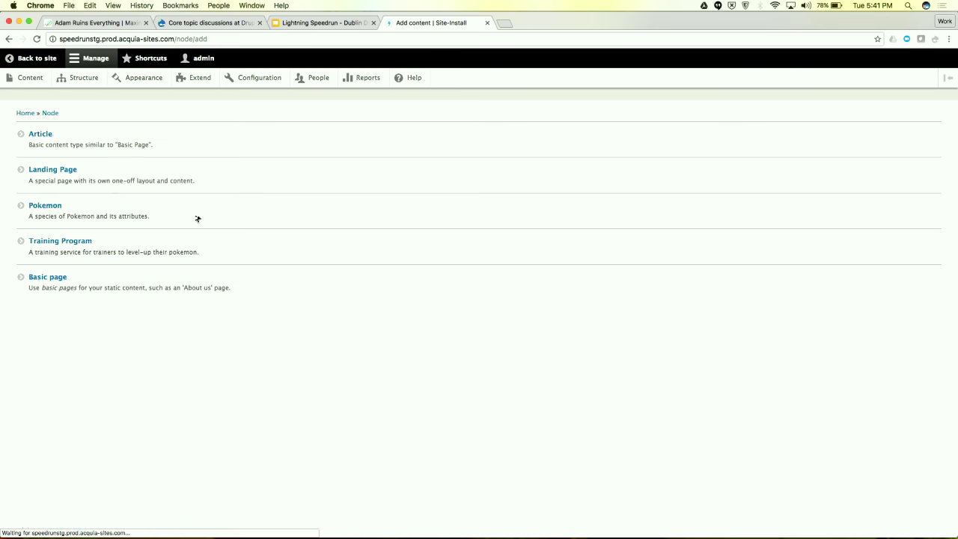
click(41, 135)
click(89, 146)
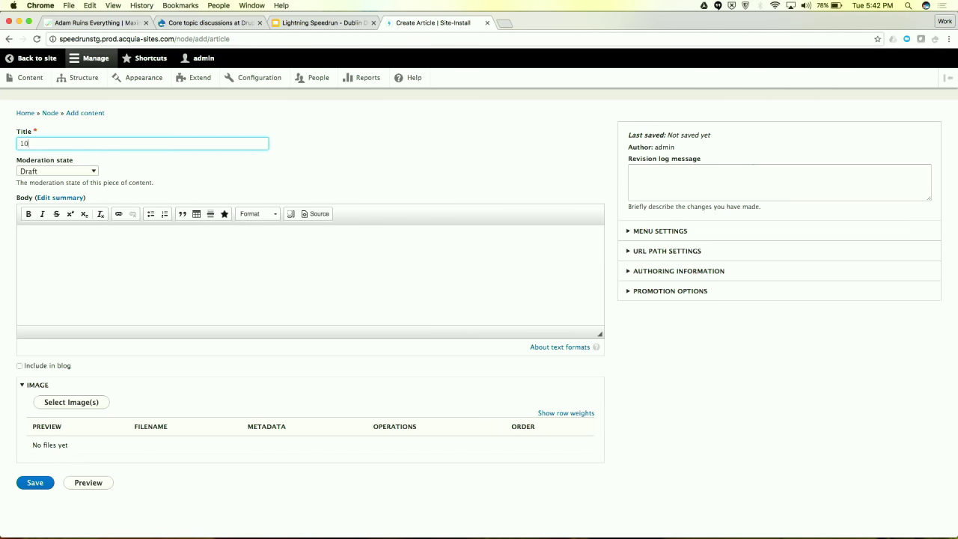
text(10)
click(64, 171)
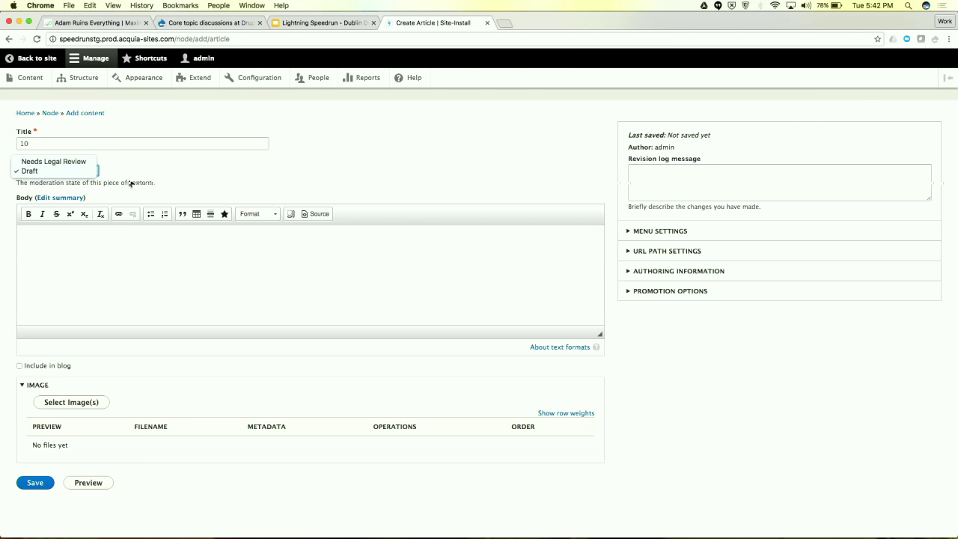
click(130, 183)
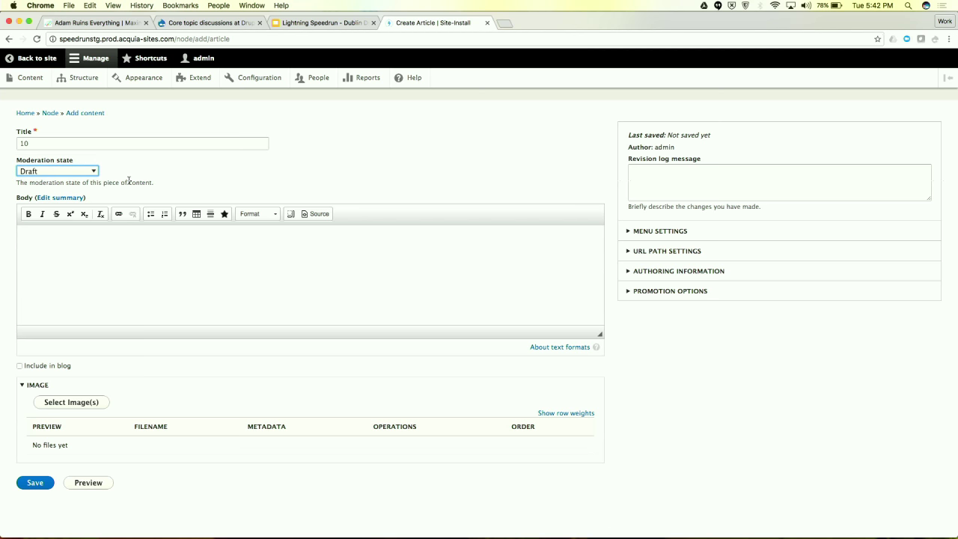
click(51, 138)
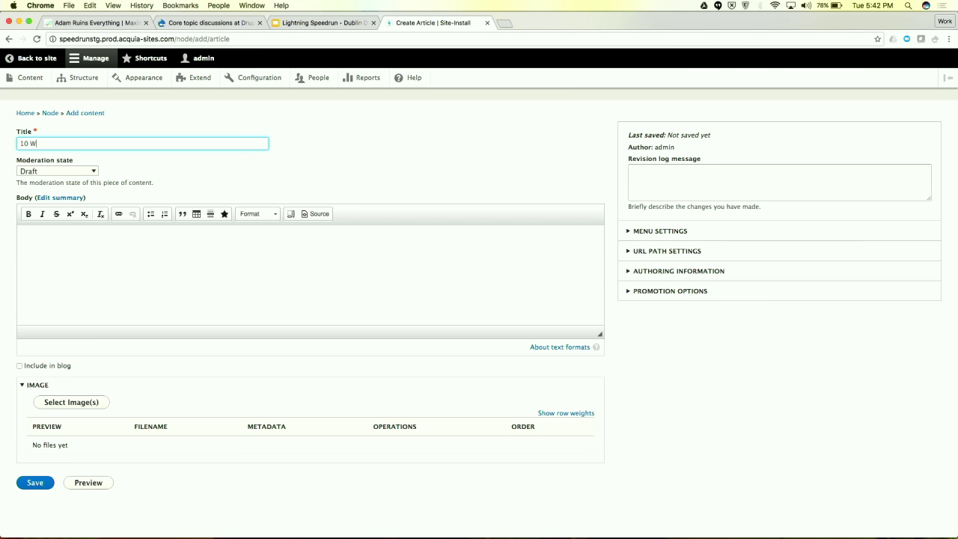
text(10 Ways to Heal Your Pokemon)
key(Tab)
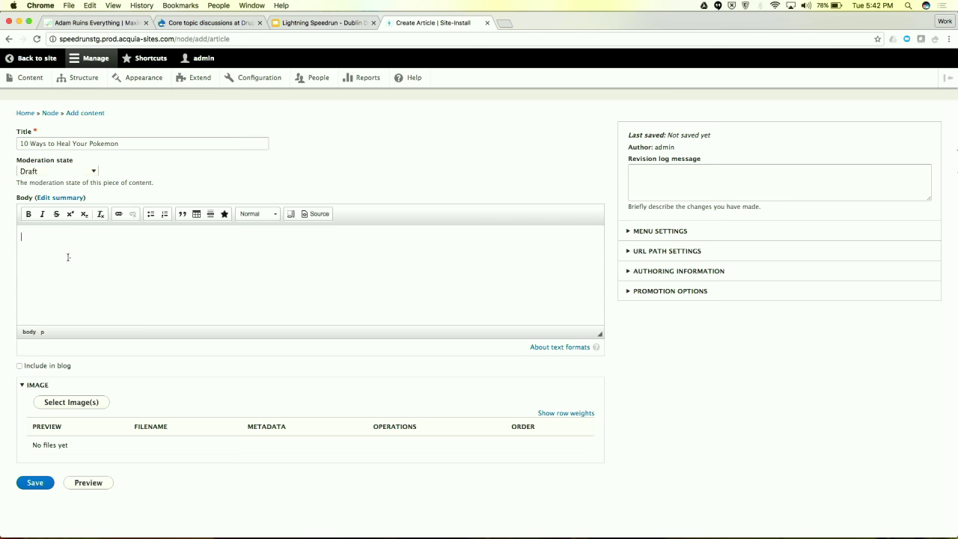
Paste the prepared toy-store paragraph from TextWrangler into the article body
click(66, 255)
key(super+Tab)
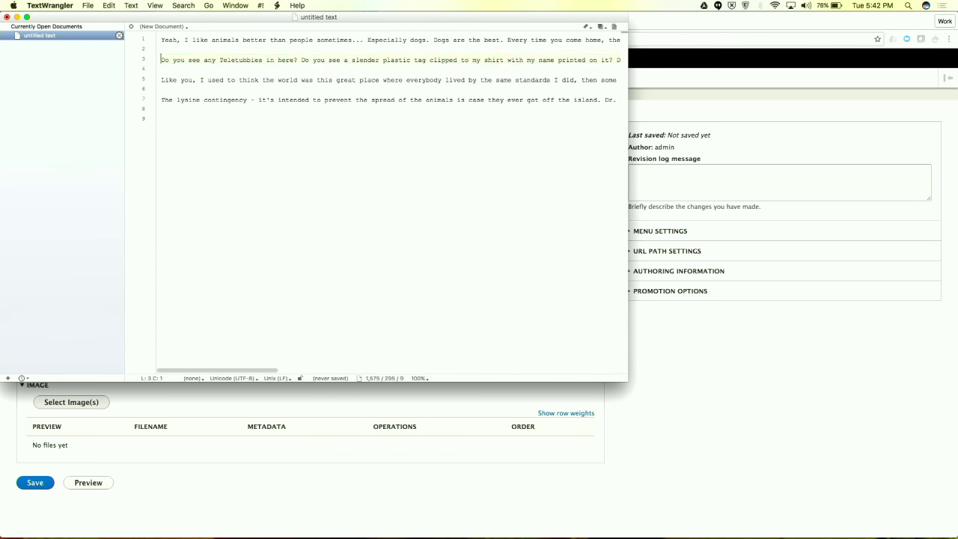
key(super+c)
key(super+Tab)
key(super+v)
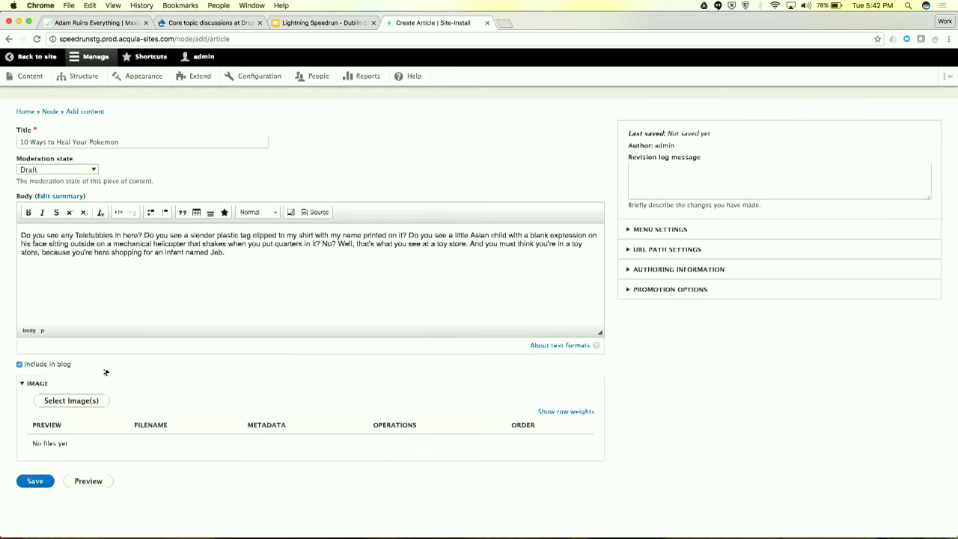
click(89, 404)
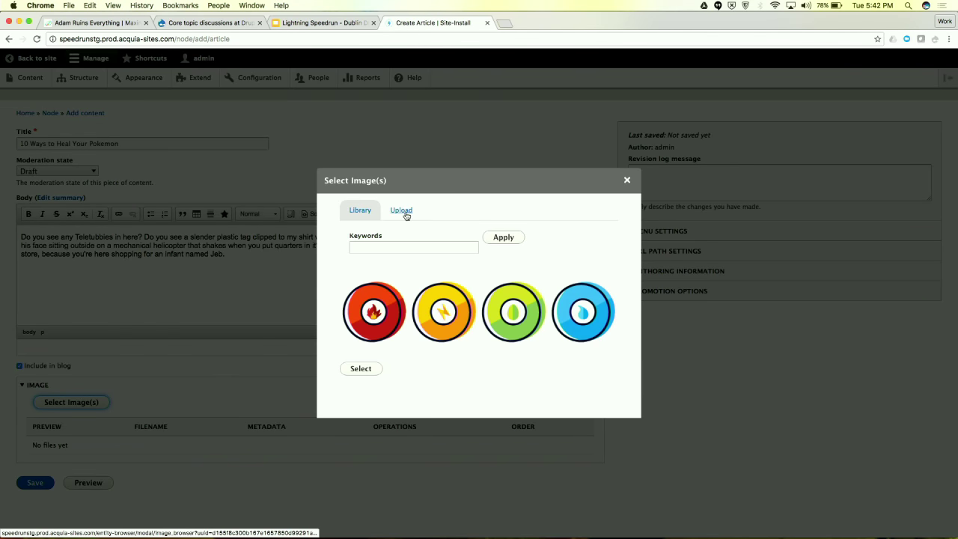
Upload blogimage5.jpg as the article image, saved to the media library as 'Healing'
click(402, 211)
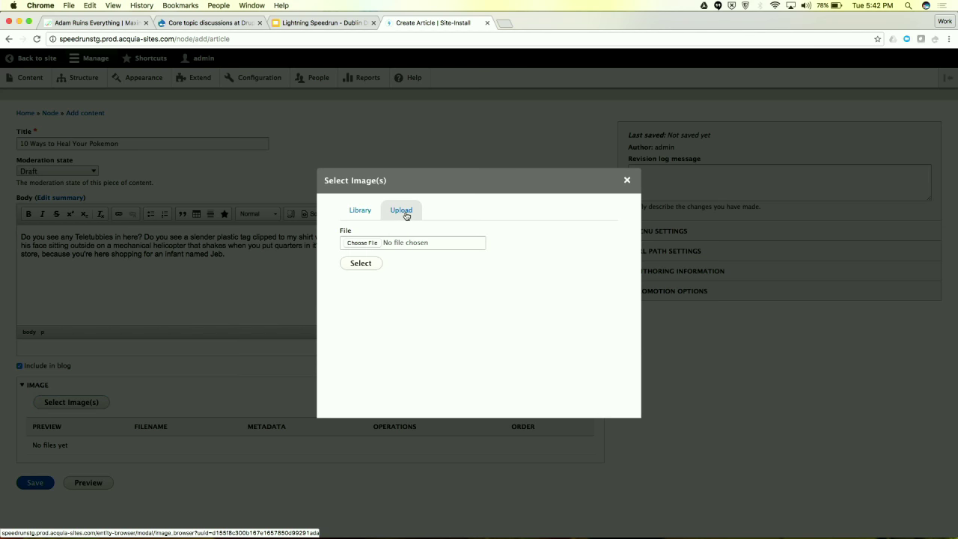
click(355, 243)
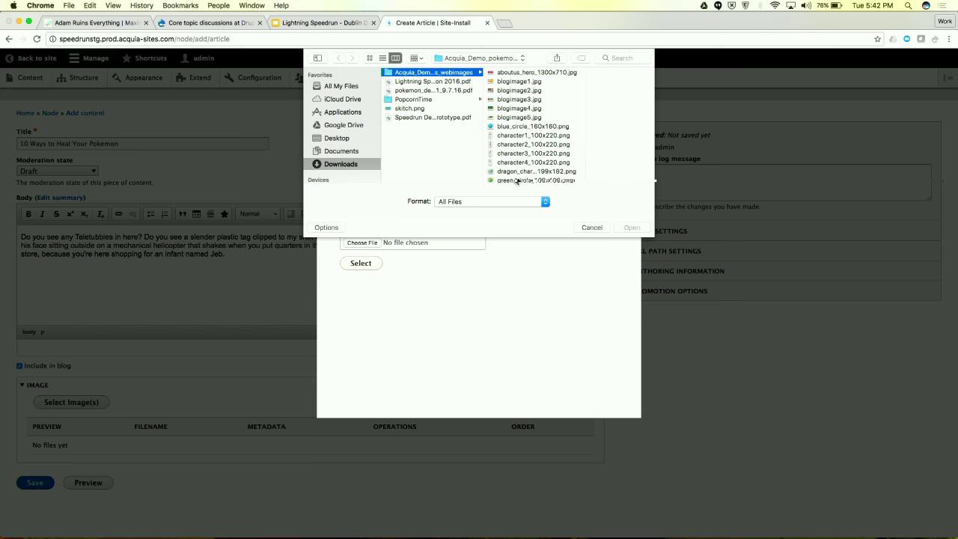
click(517, 118)
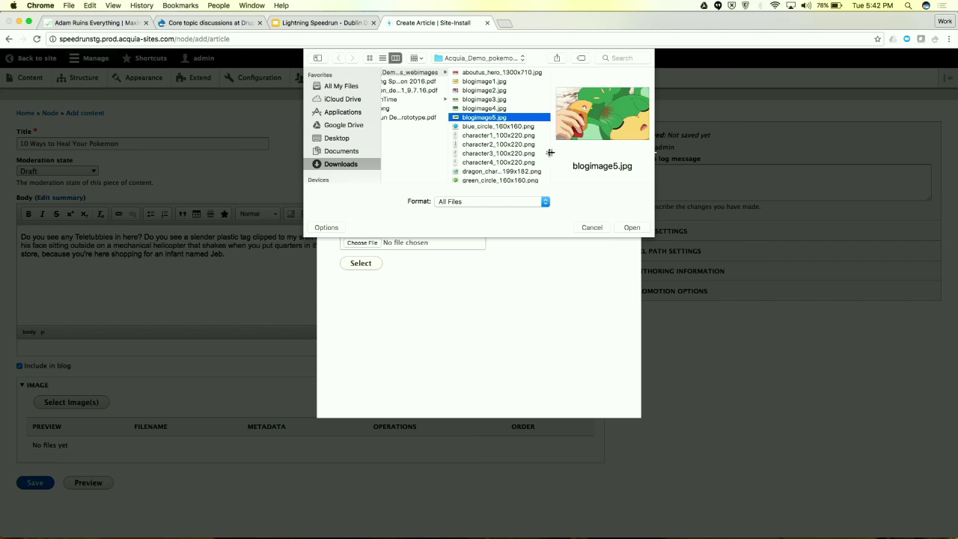
click(632, 227)
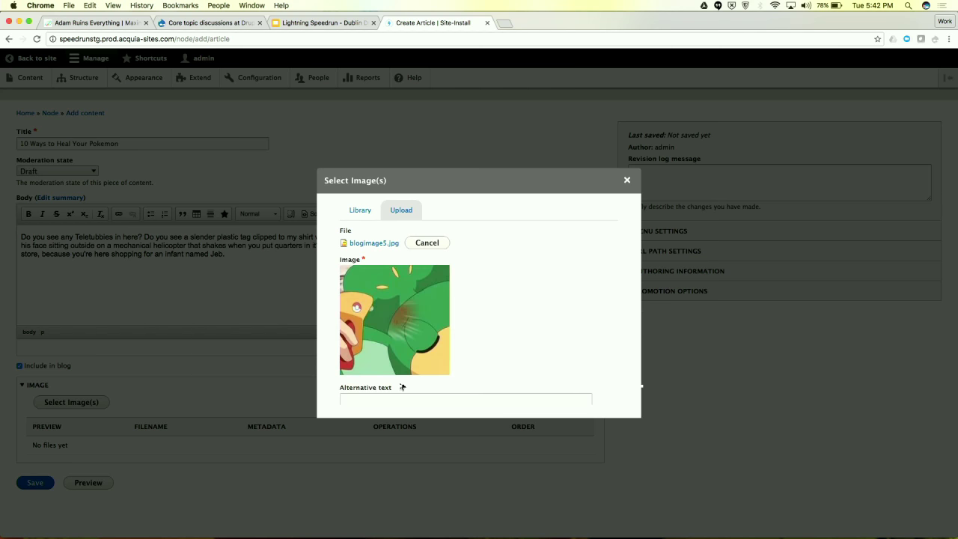
scroll(400, 383, down, 3)
click(379, 382)
text(Healing)
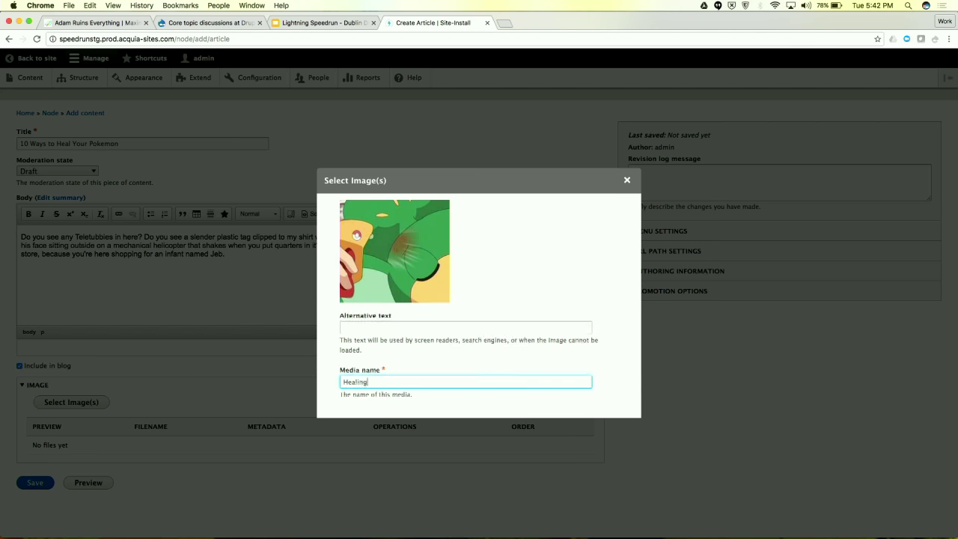
scroll(395, 367, down, 2)
click(359, 396)
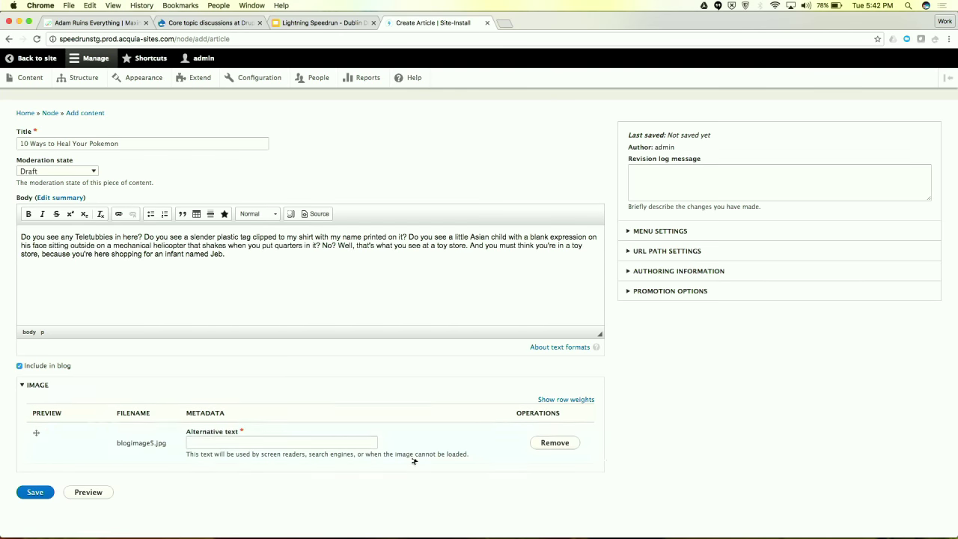
click(321, 281)
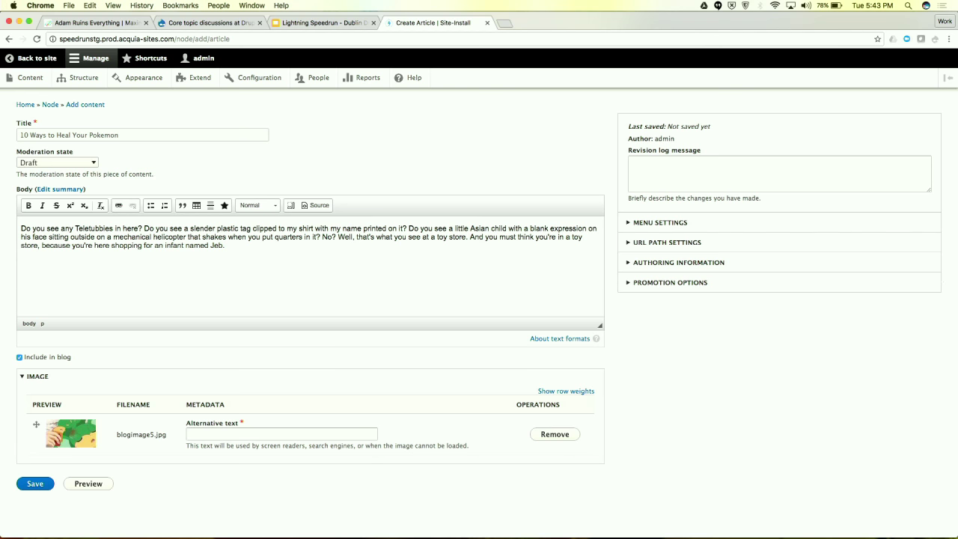
Copy the Star Trek tweet's link from the twitter.com/50nerdsofgrey profile in a new tab
key(super+t)
text(twitter.com/50nerdsofgrey)
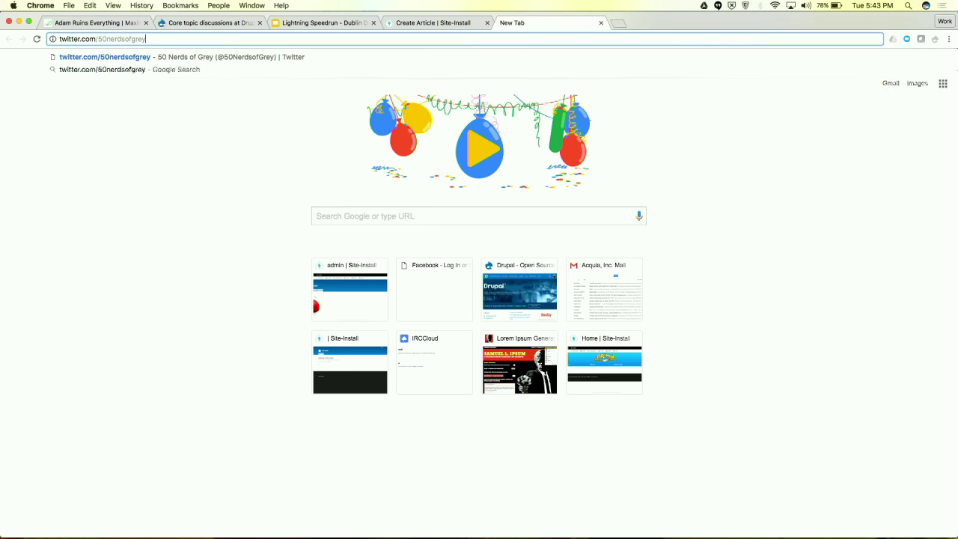
key(Return)
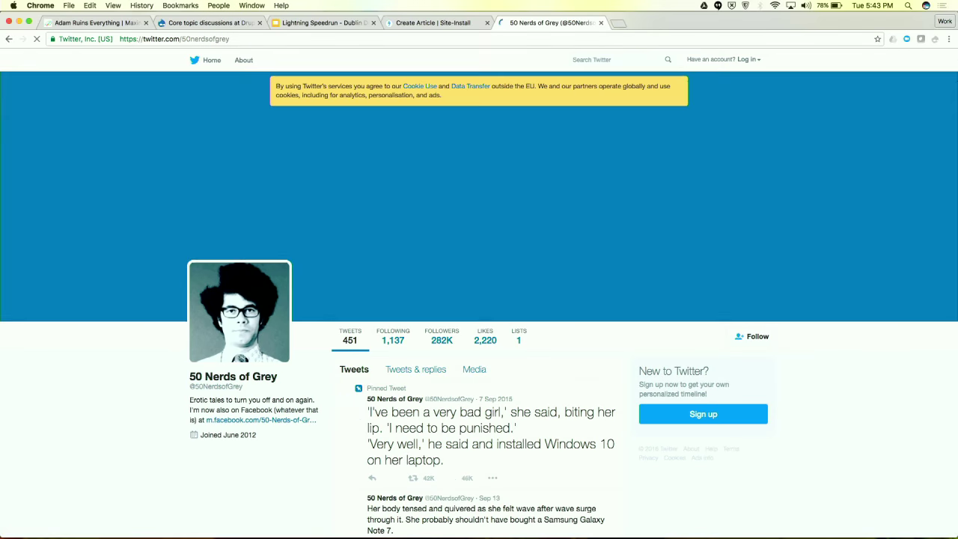
scroll(369, 434, down, 5)
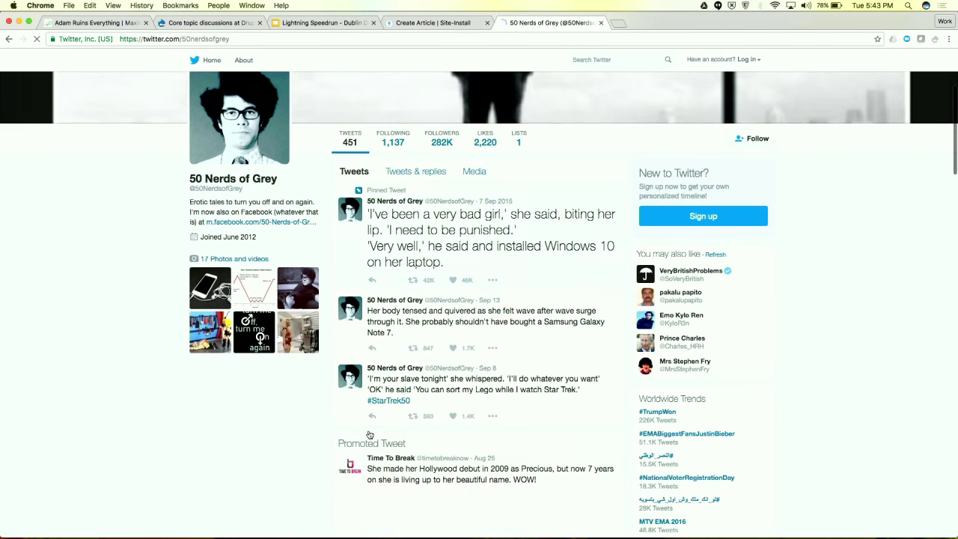
scroll(369, 433, down, 5)
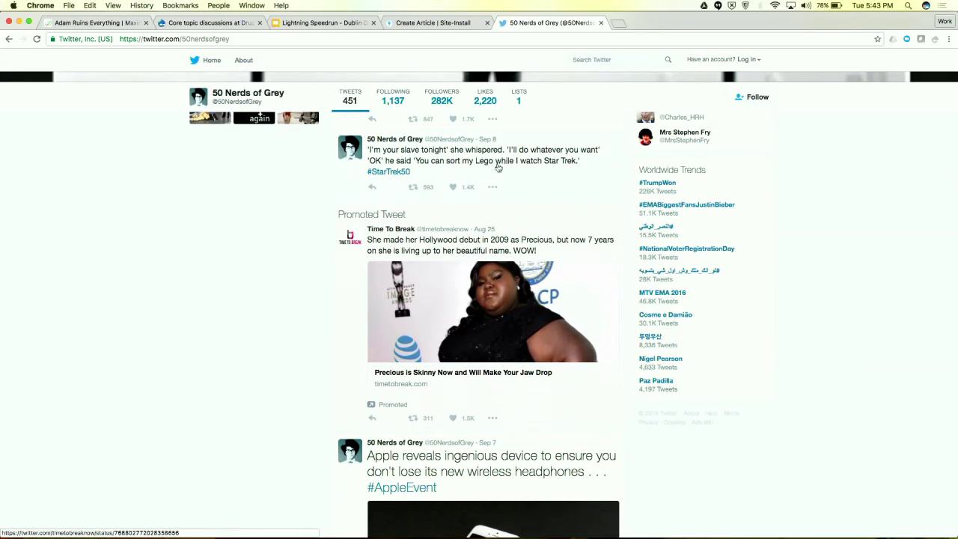
click(493, 187)
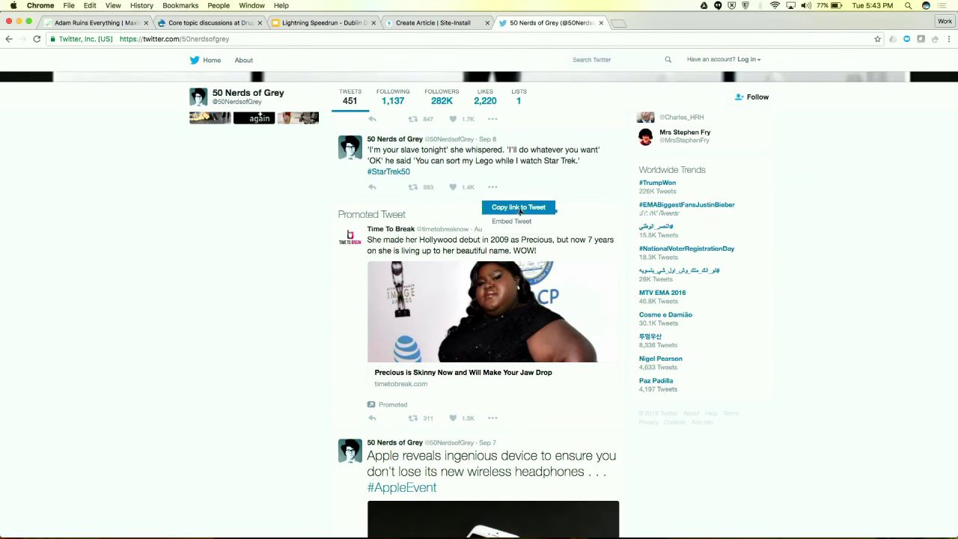
click(517, 208)
key(super+c)
click(433, 23)
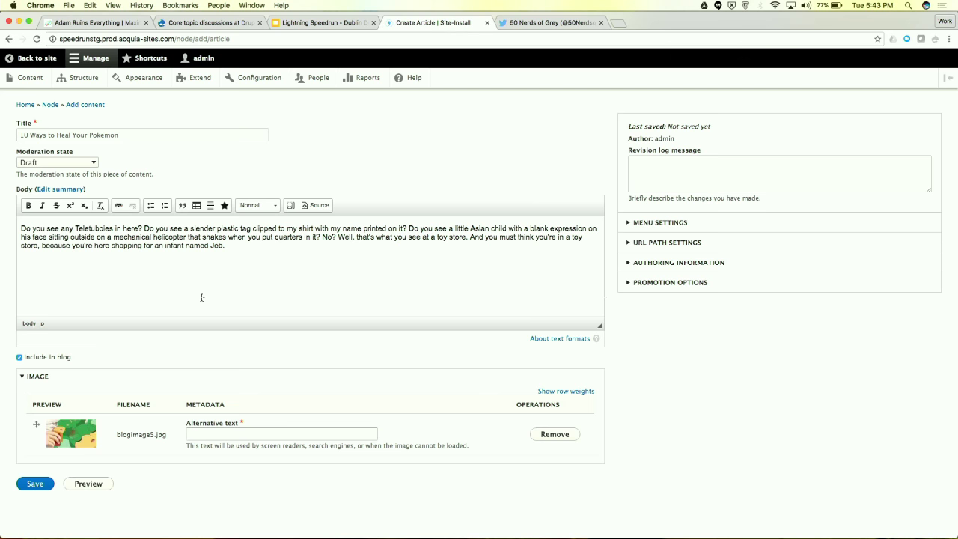
Embed the tweet URL in the article body as media named '50 Nerds of Grey'
click(225, 206)
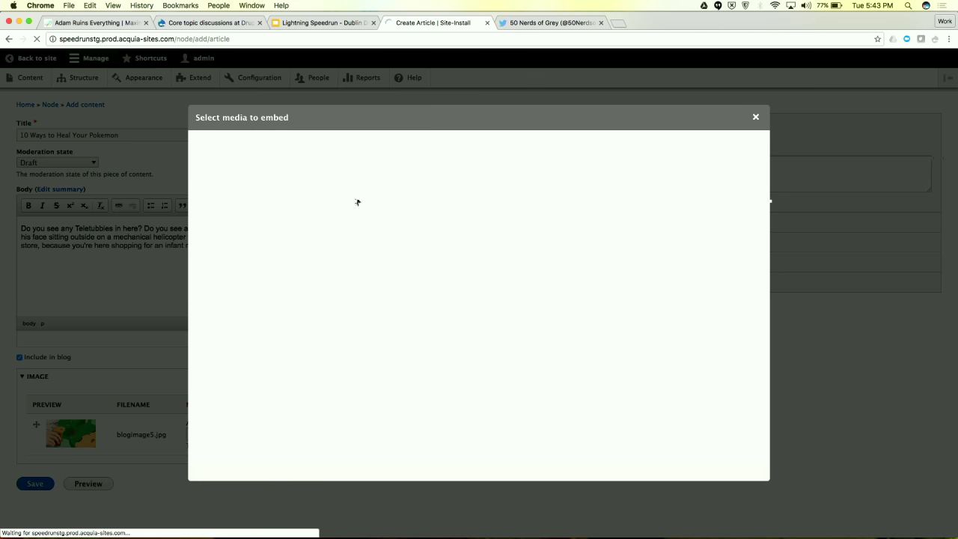
click(322, 147)
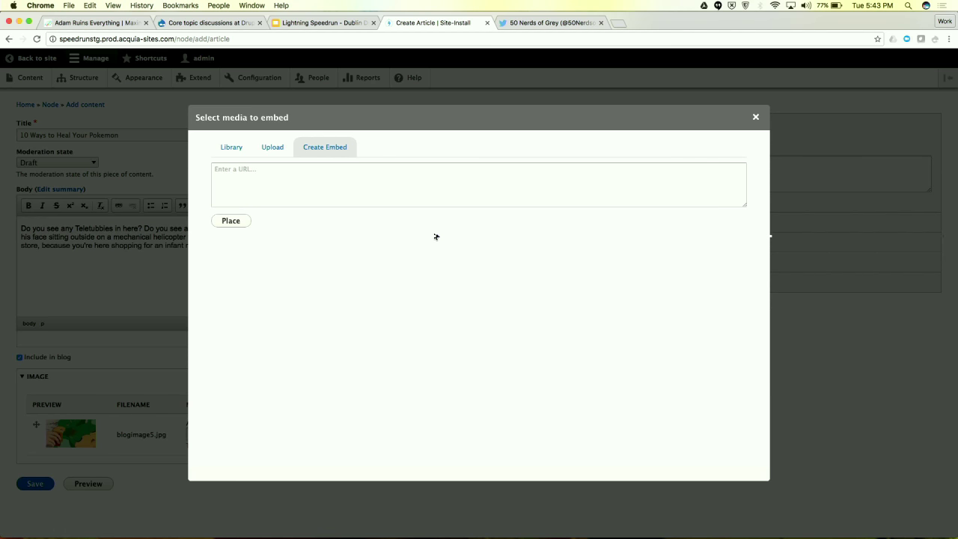
click(383, 183)
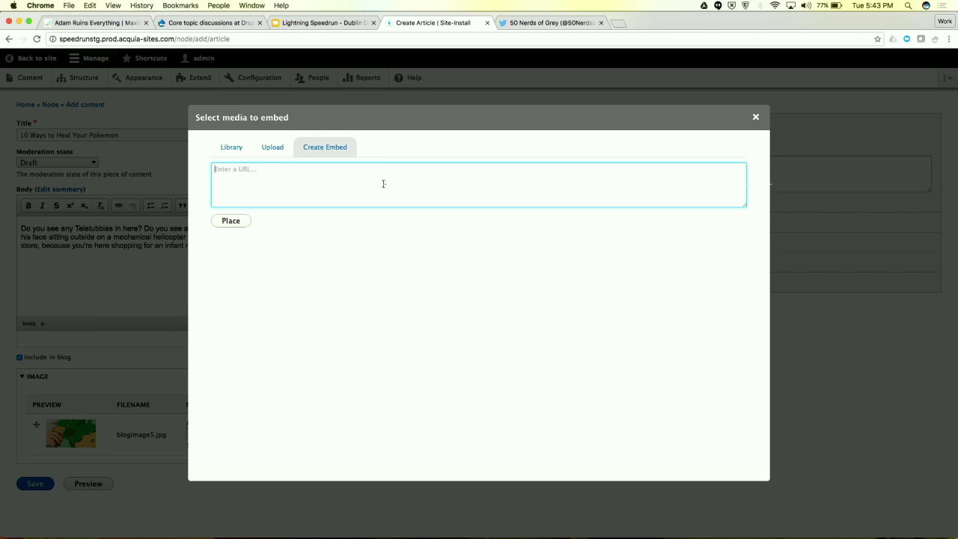
key(super+v)
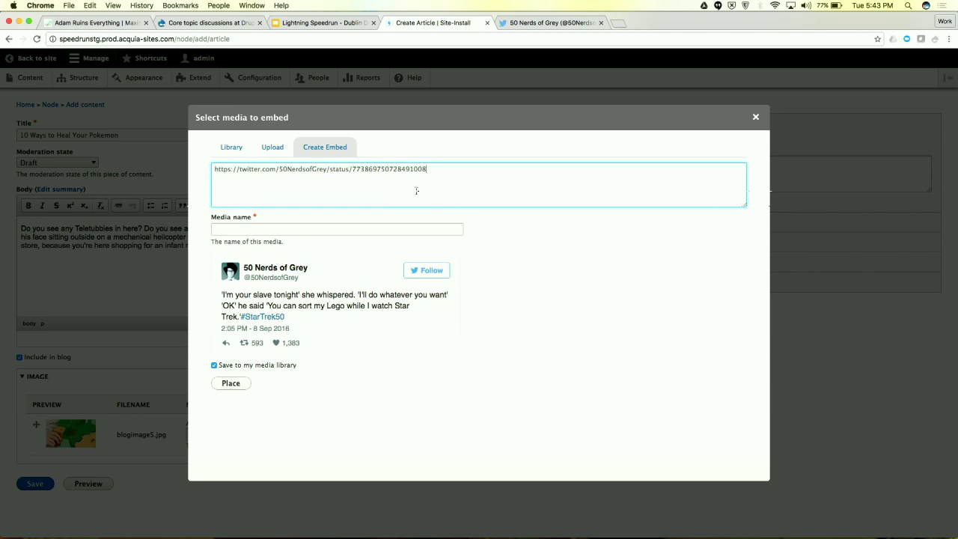
click(372, 228)
text(50 Nerds of Grey)
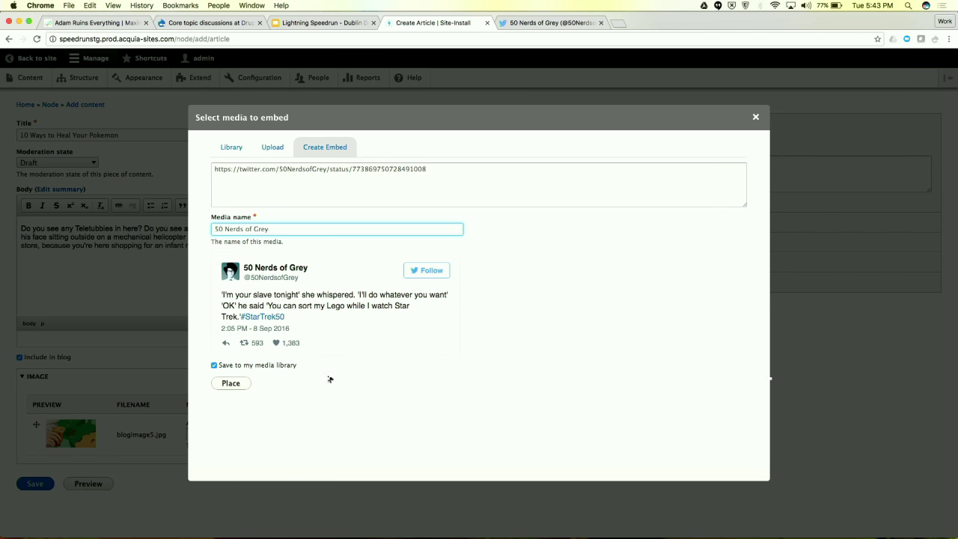
click(241, 392)
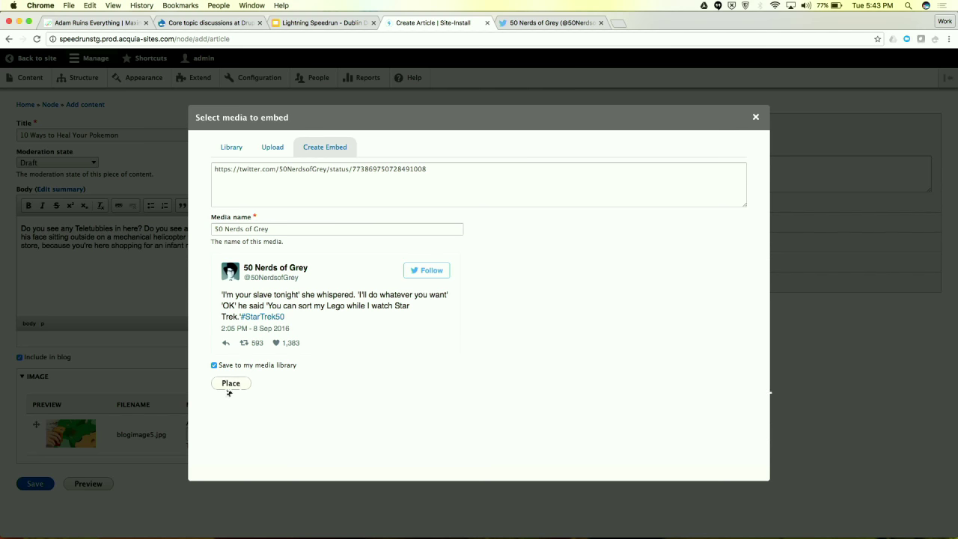
click(229, 387)
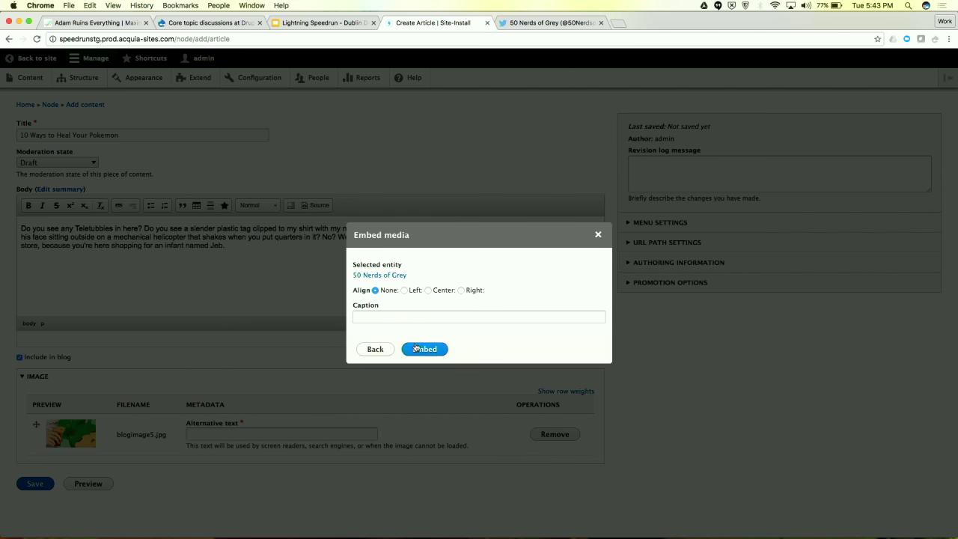
click(415, 347)
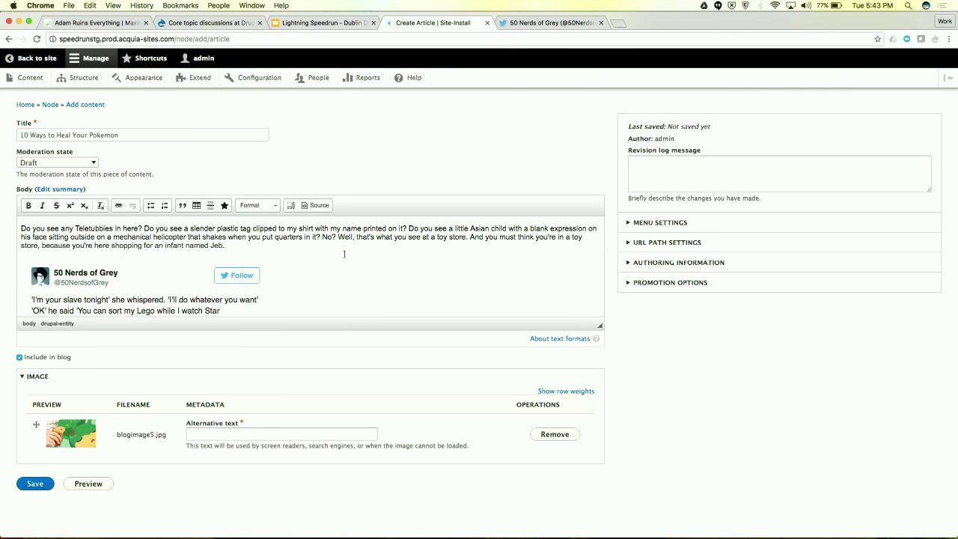
Give the image alternative text 'pokemon' and save the article as a draft
scroll(369, 273, down, 1)
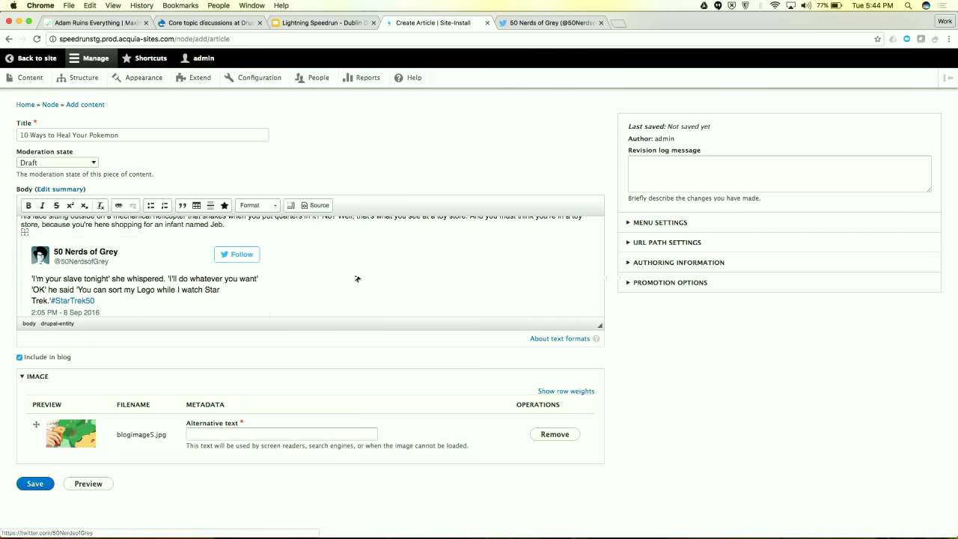
scroll(314, 288, down, 1)
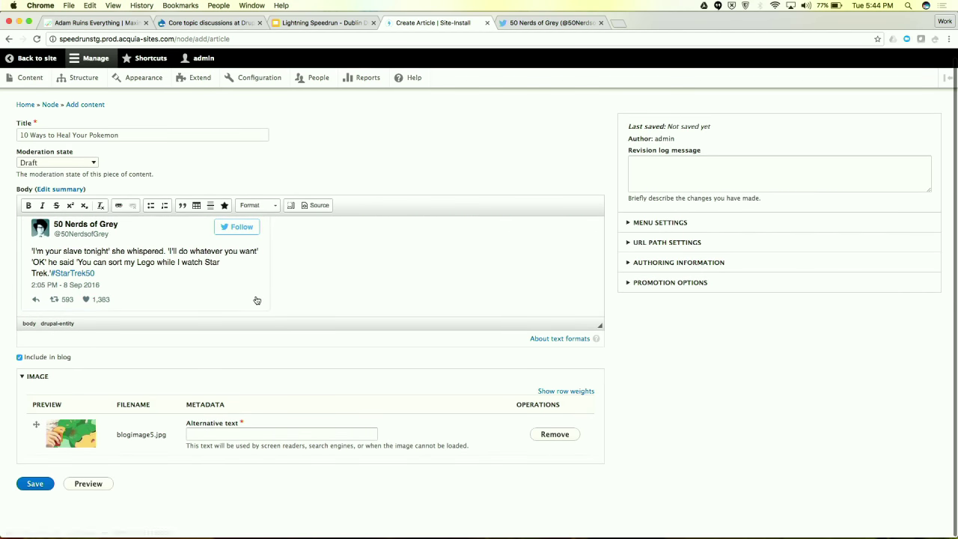
scroll(128, 429, up, 1)
scroll(128, 429, down, 1)
click(35, 483)
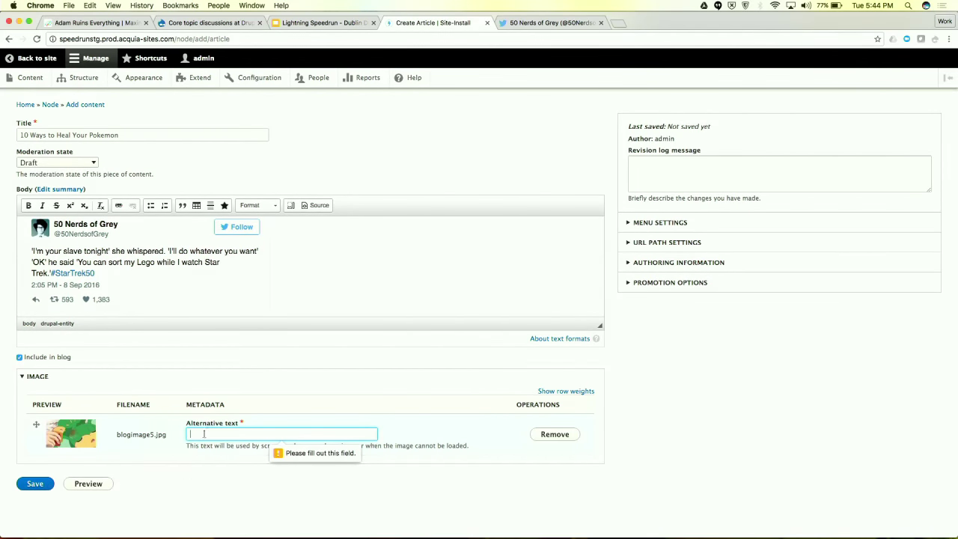
text(pokemon)
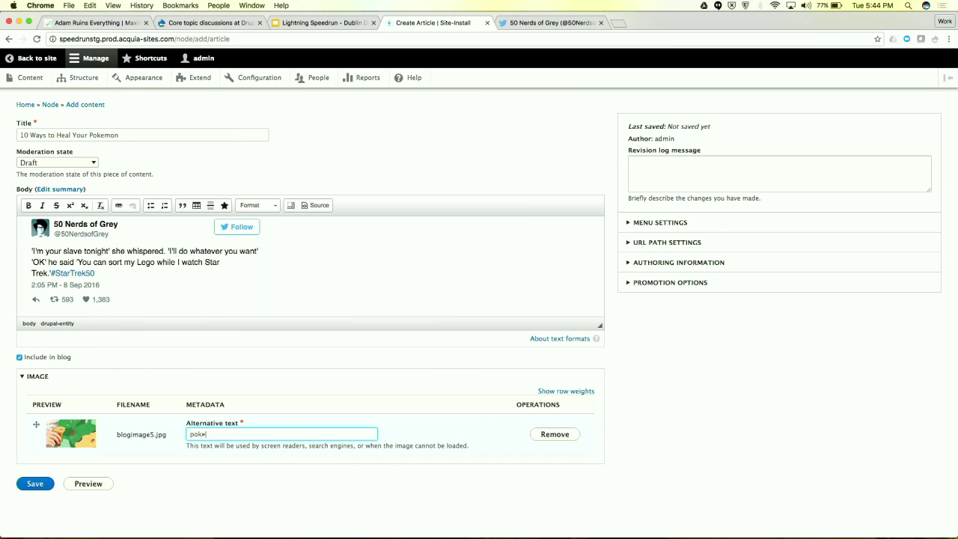
click(44, 484)
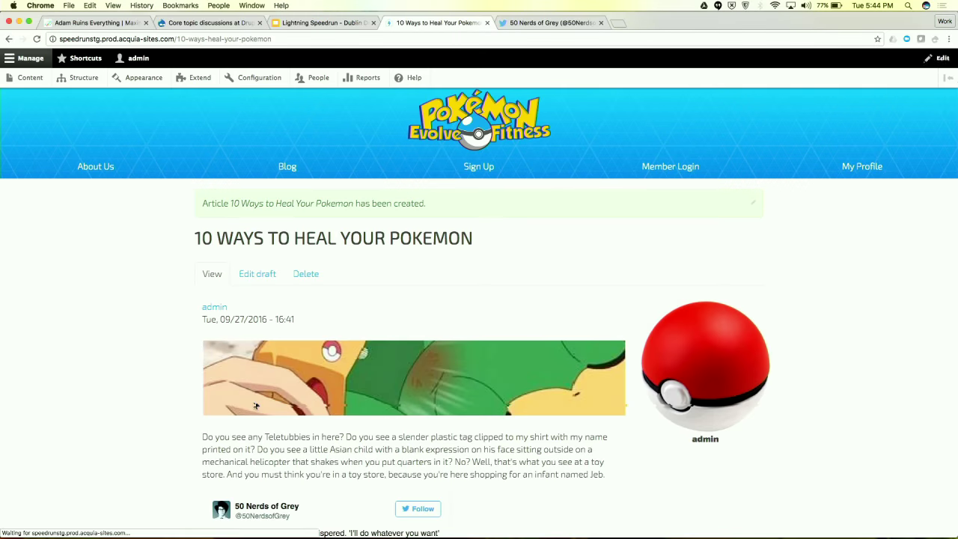
Reopen the saved draft for editing and view its moderation state options
scroll(256, 405, down, 1)
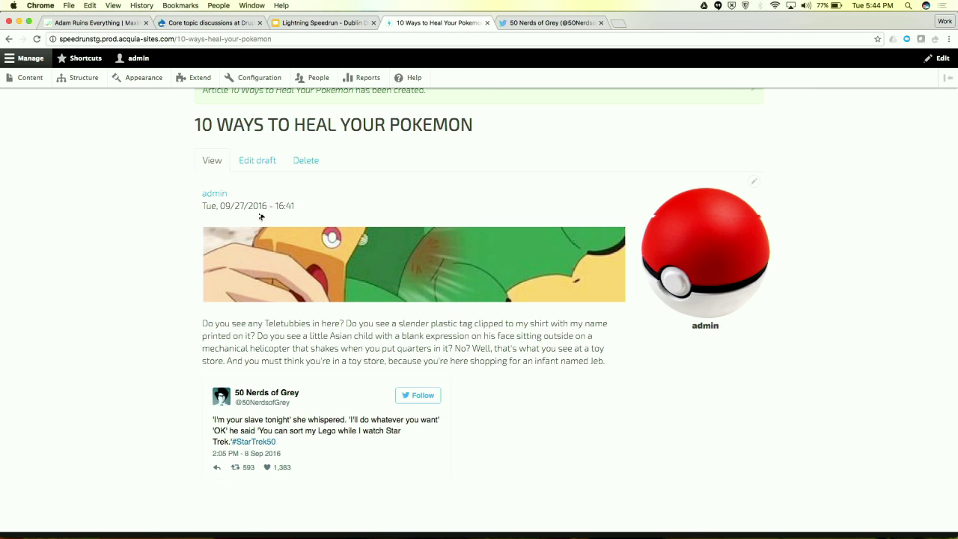
scroll(260, 217, down, 1)
click(260, 149)
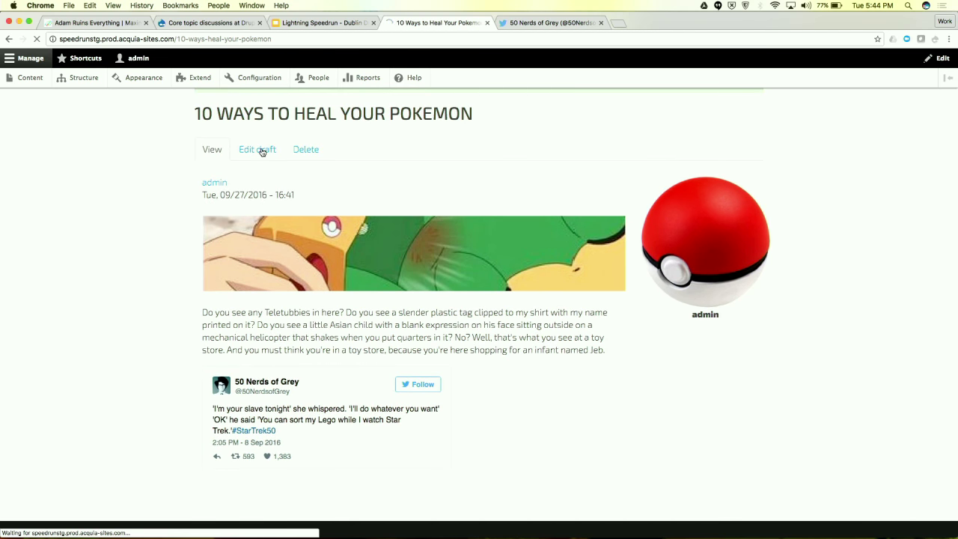
click(54, 196)
Save the article '10 Ways to Heal Your Pokemon' in the Needs Legal Review moderation state
click(57, 187)
scroll(180, 203, down, 2)
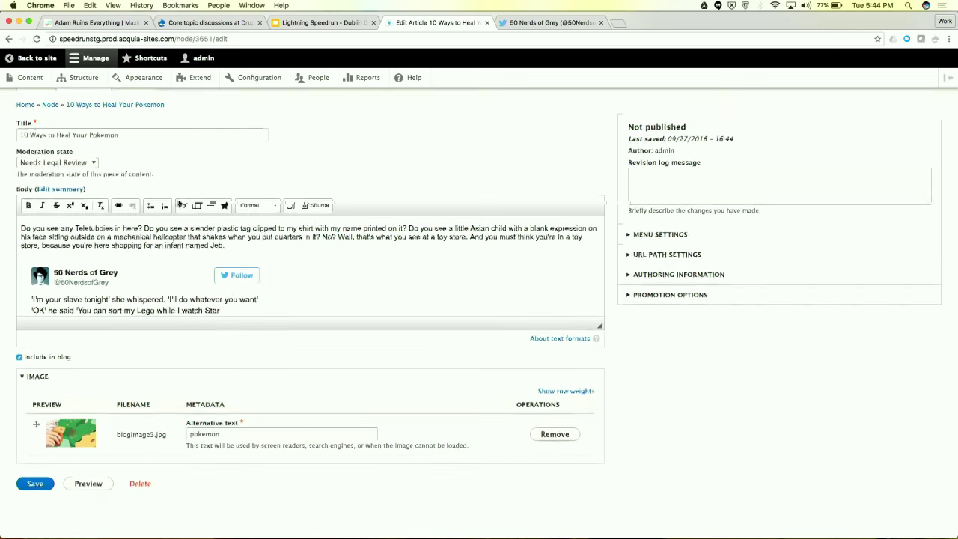
click(35, 483)
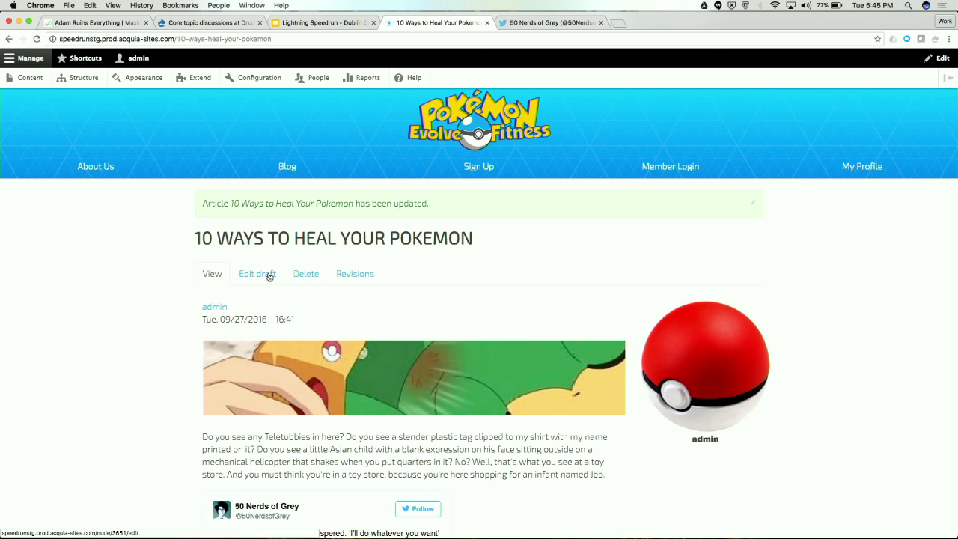
Edit the draft again, set its moderation state to Published, and save it
click(268, 275)
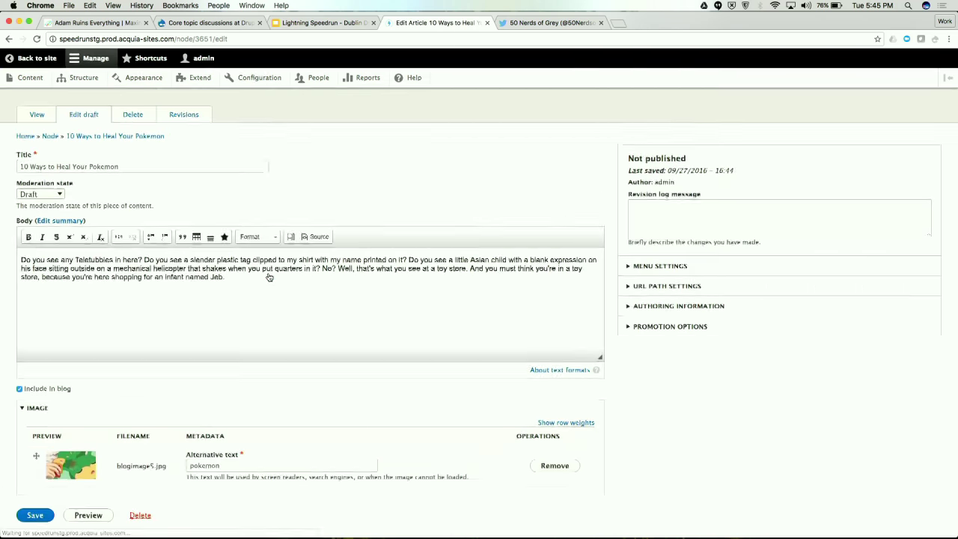
scroll(267, 276, down, 1)
click(37, 162)
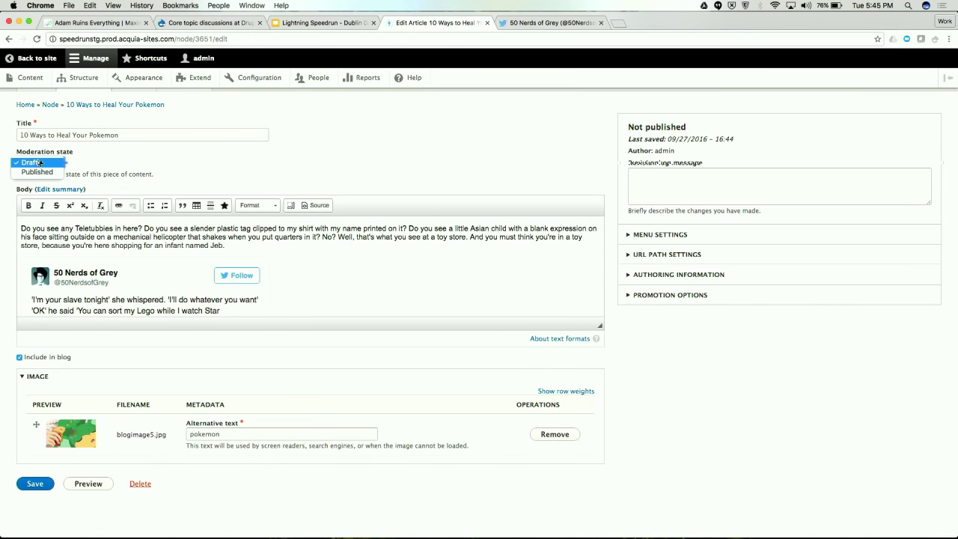
click(36, 163)
click(30, 162)
click(37, 171)
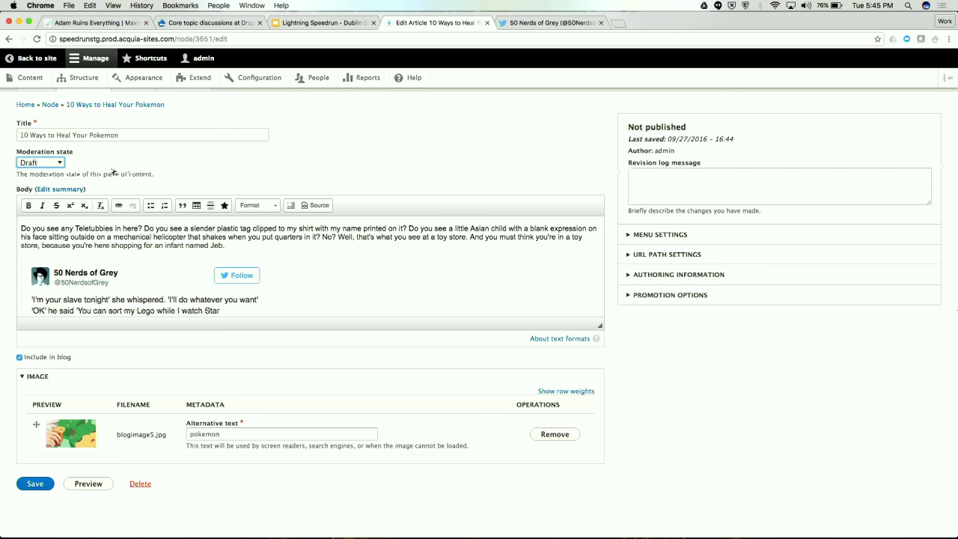
click(34, 484)
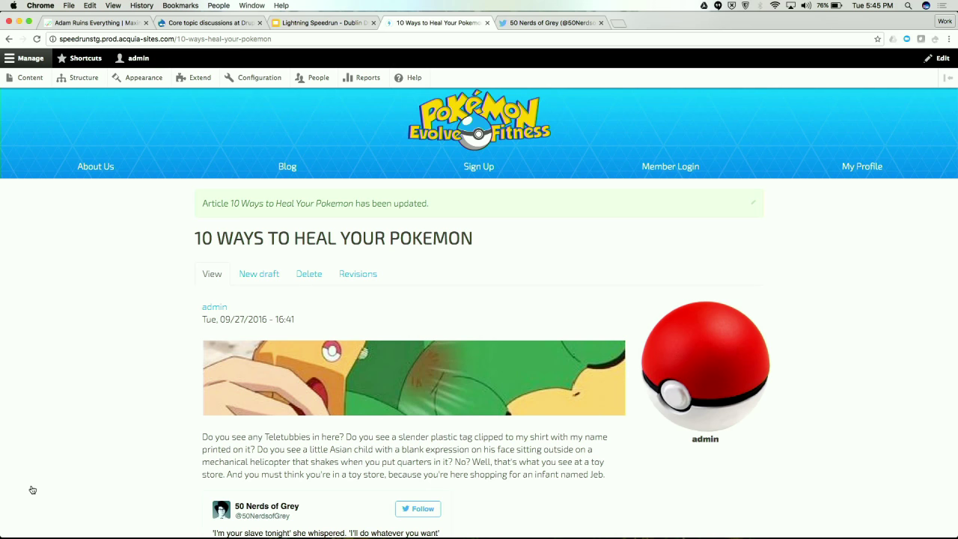
Bring Chrome forward through Mission Control and switch to the Google Slides tab
key(ctrl+Up)
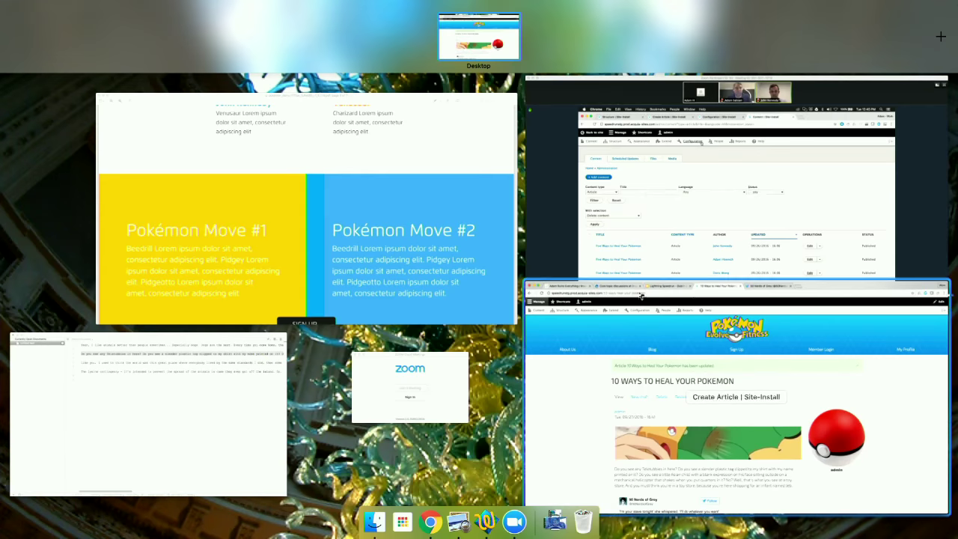
click(612, 417)
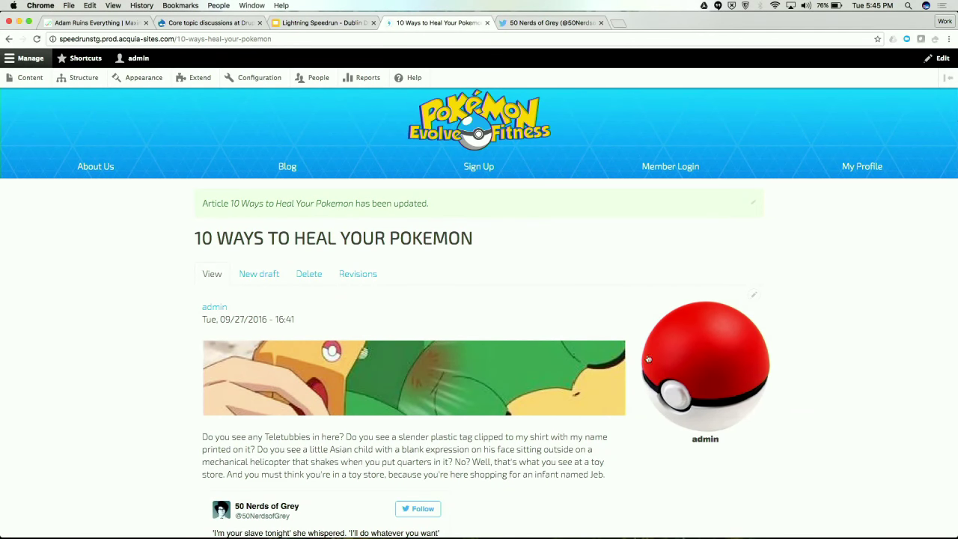
click(307, 23)
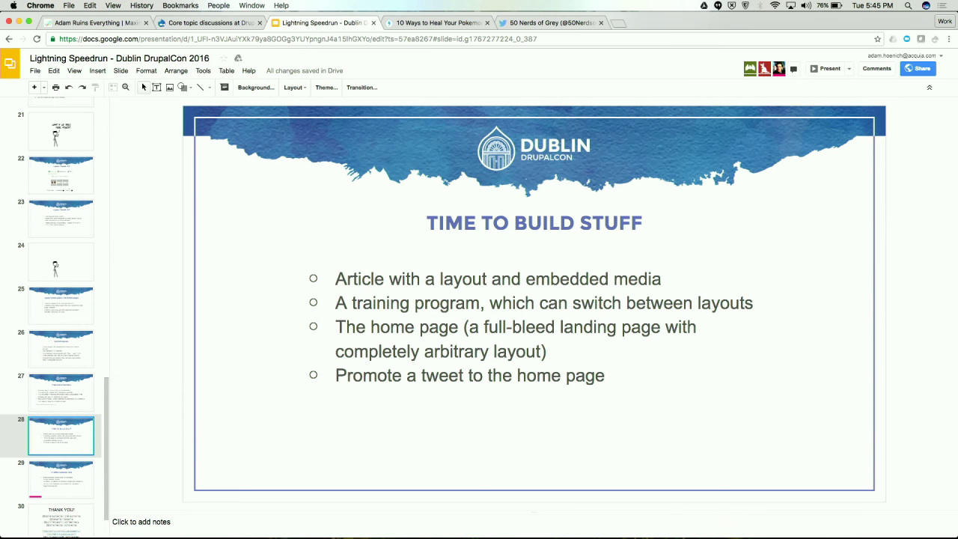
Advance the Lightning Speedrun deck to the THANK YOU! slide, then bring Zoom forward
key(Down)
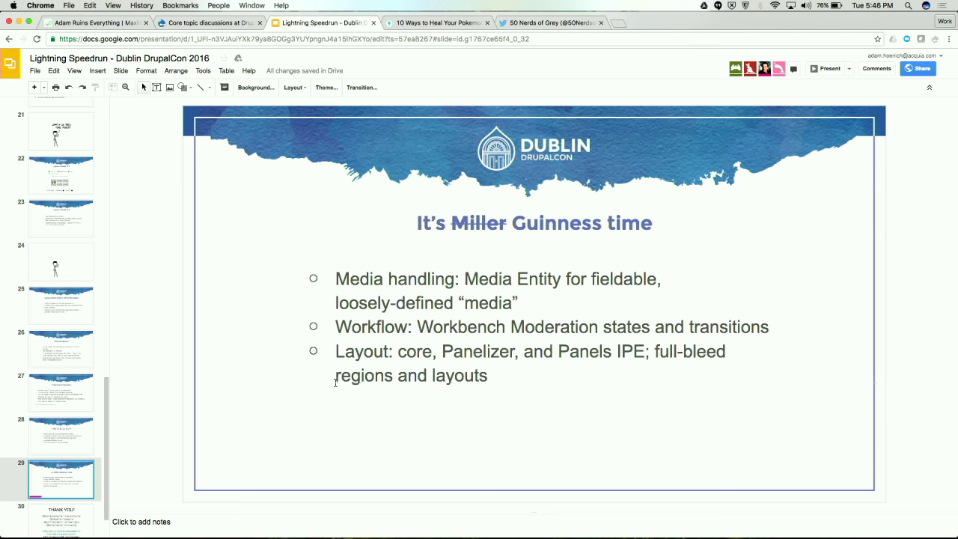
scroll(96, 481, down, 2)
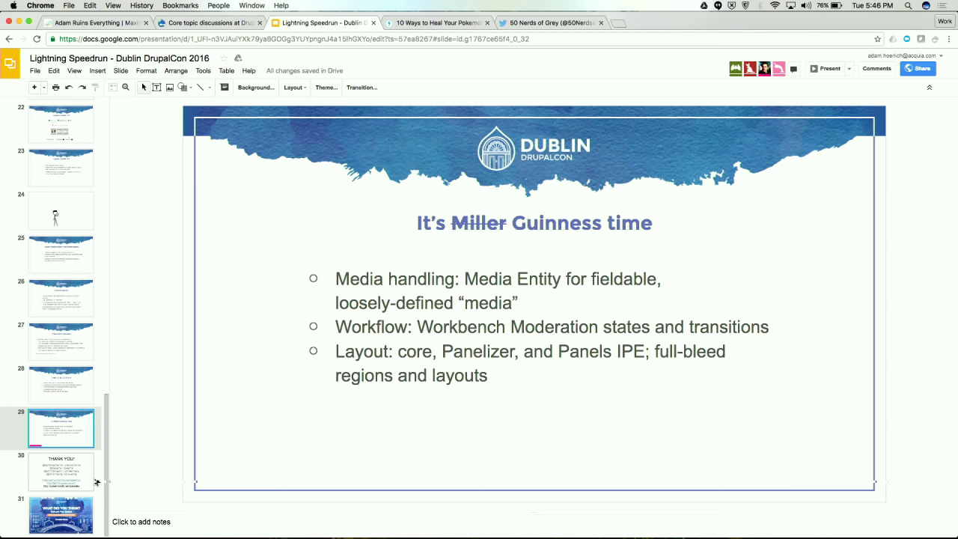
key(Down)
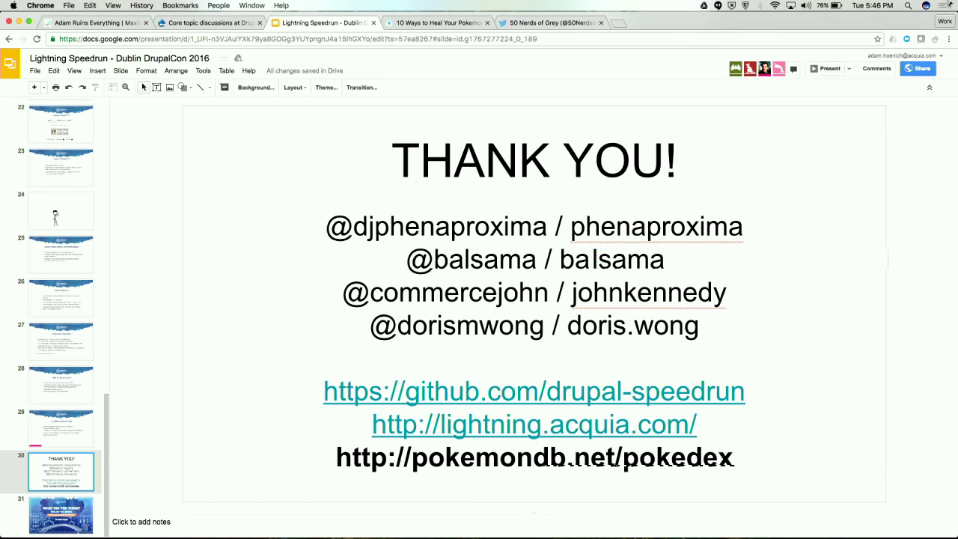
key(ctrl+Up)
click(666, 217)
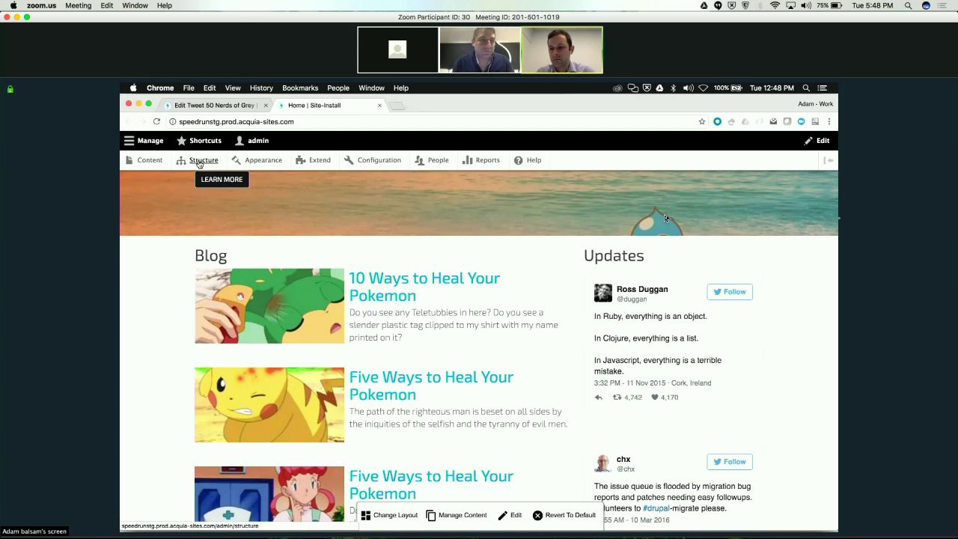
Go from Structure to the Content list and choose Needs Legal Review as the Status filter
click(199, 161)
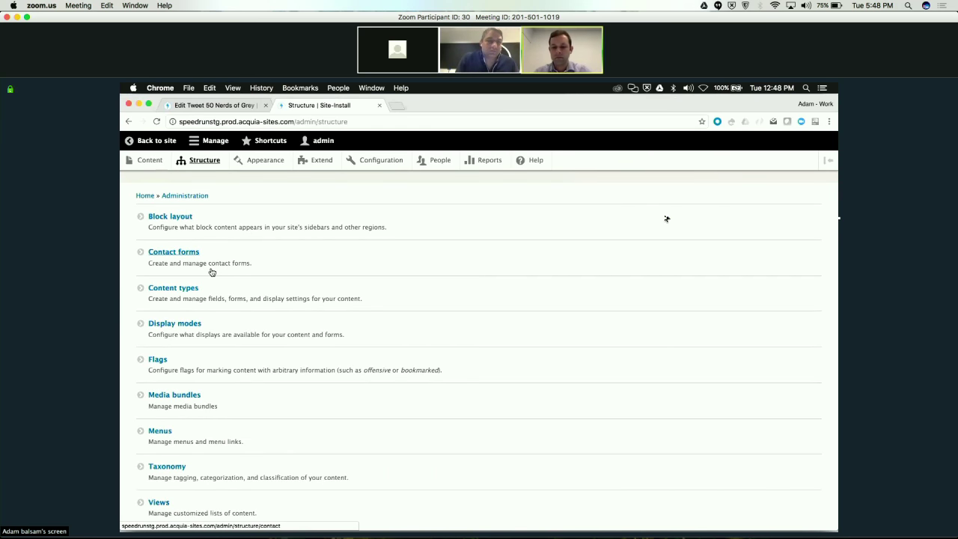
click(149, 159)
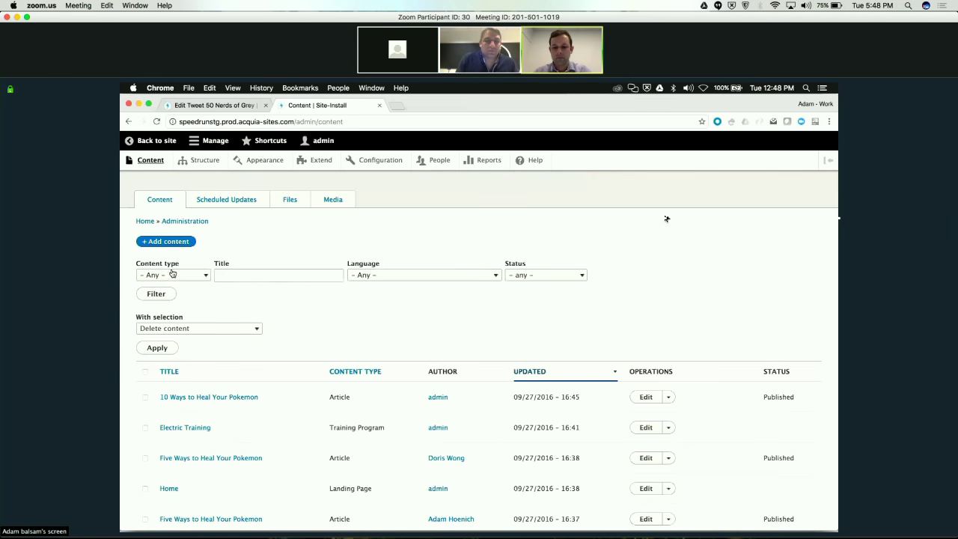
click(560, 275)
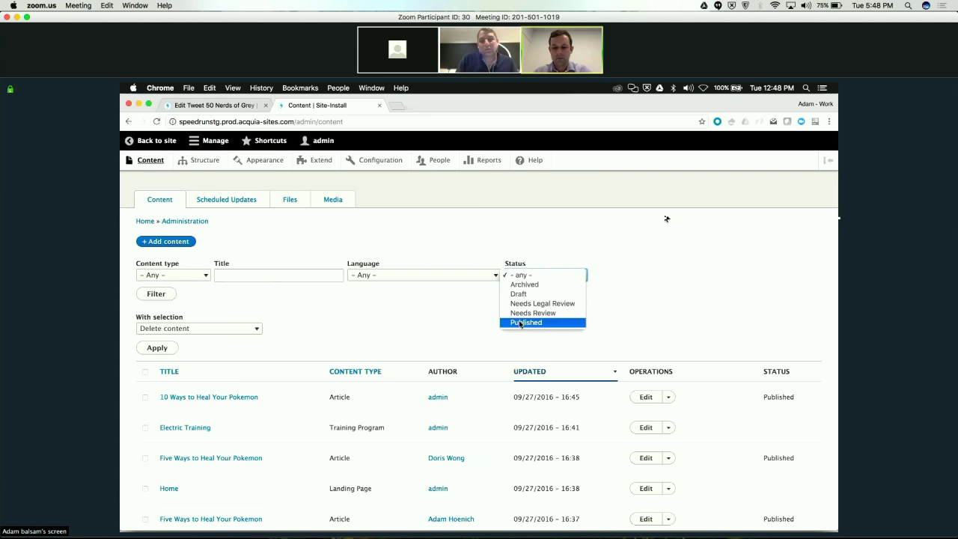
click(551, 303)
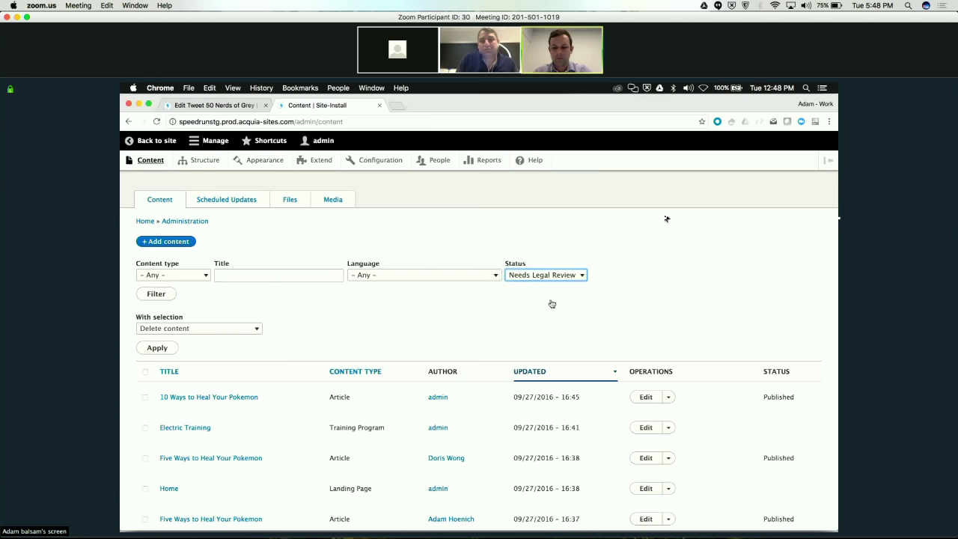